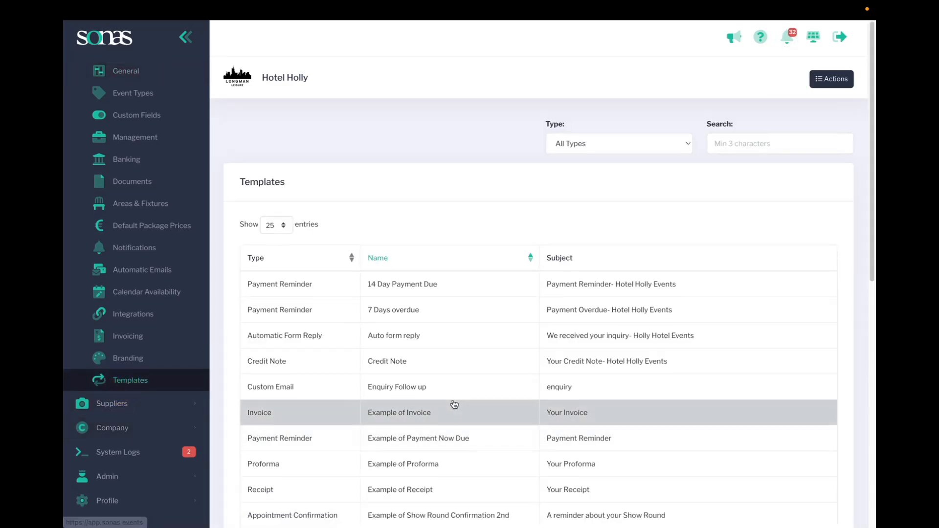
Filter the templates to the Automatic Form Reply type and open the "Auto form reply" template.
scroll(443, 393, down, 5)
scroll(413, 503, down, 4)
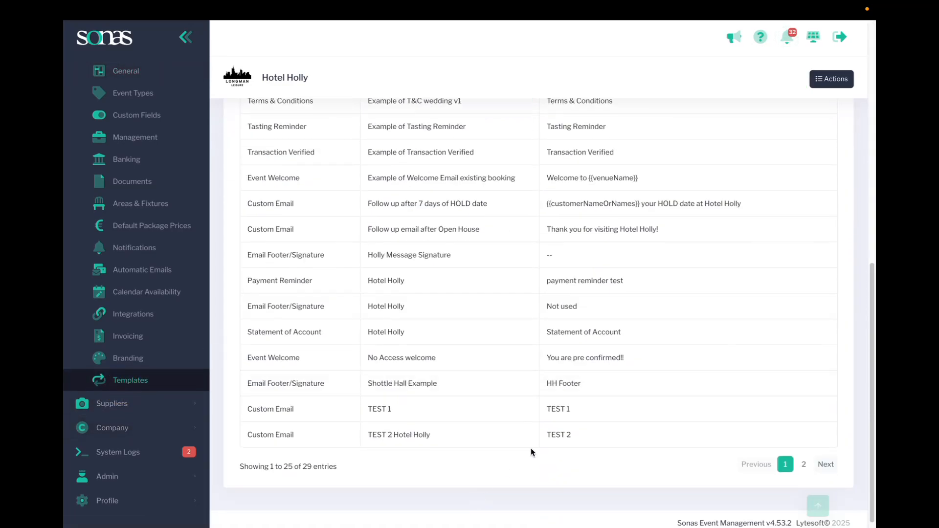
scroll(524, 483, up, 10)
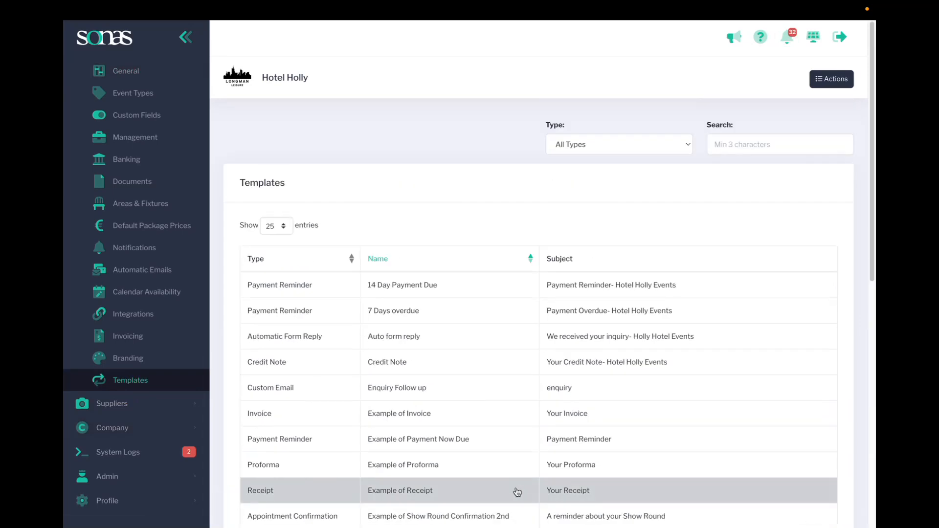
click(606, 152)
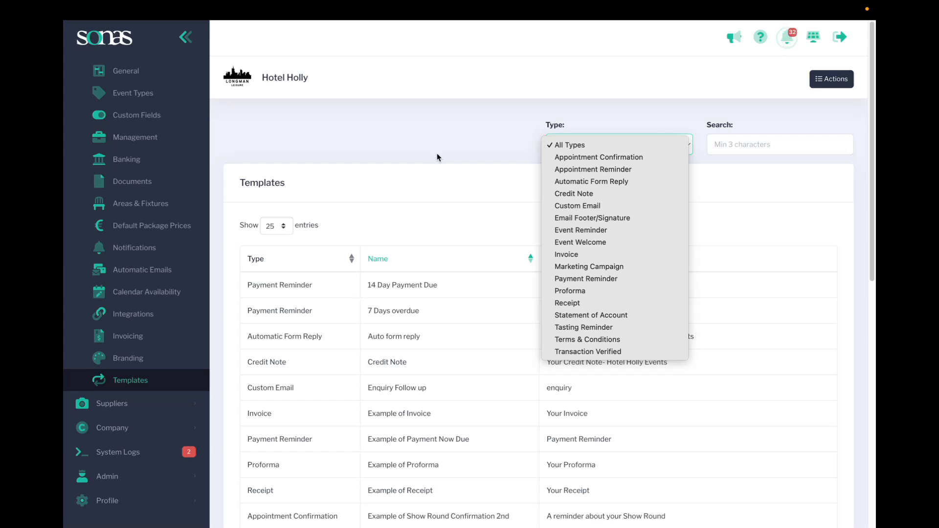
click(591, 182)
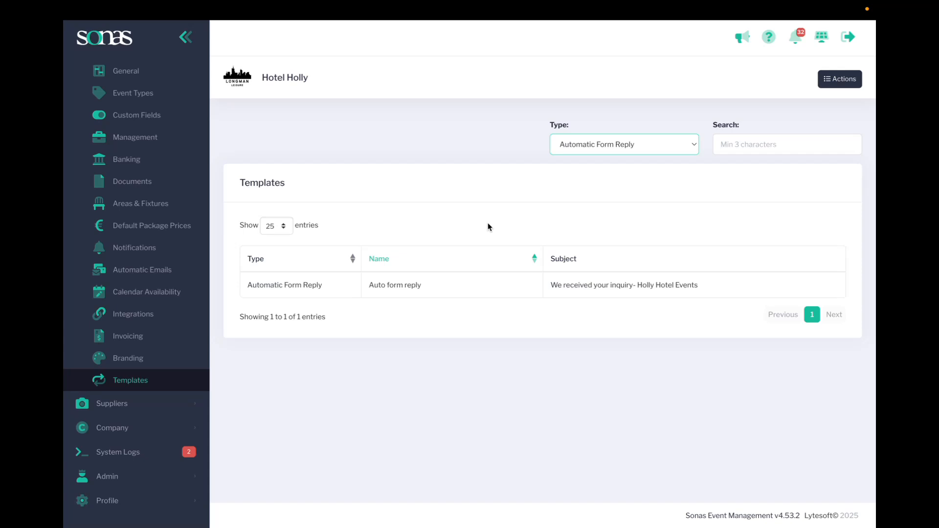
click(415, 292)
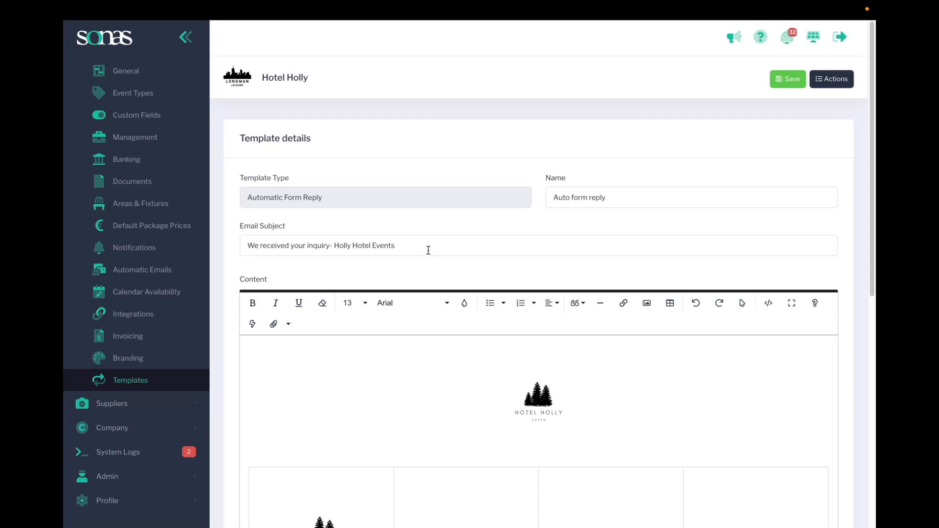
Review the Auto form reply template's subject, logo, table, message text and footer setting.
scroll(300, 346, down, 1)
scroll(643, 305, down, 3)
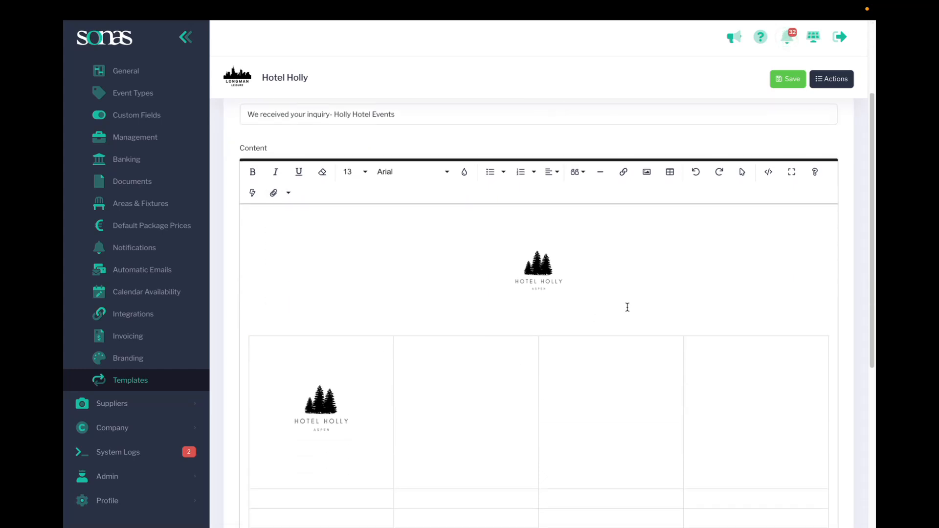
scroll(501, 411, down, 6)
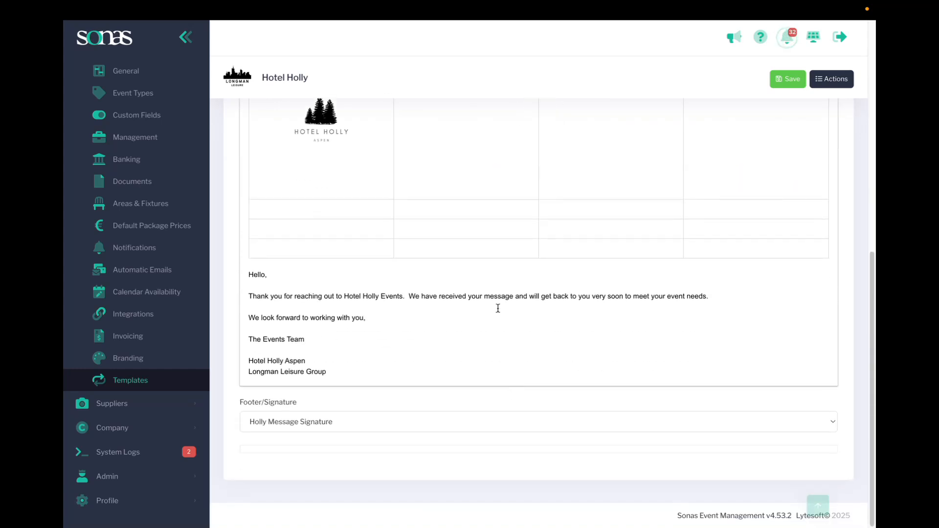
scroll(478, 416, up, 3)
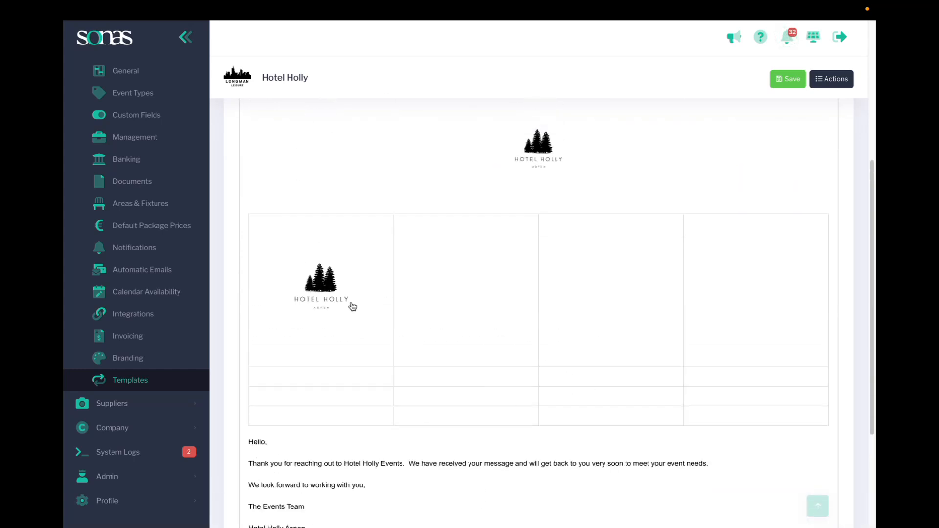
scroll(422, 329, down, 2)
scroll(532, 294, up, 4)
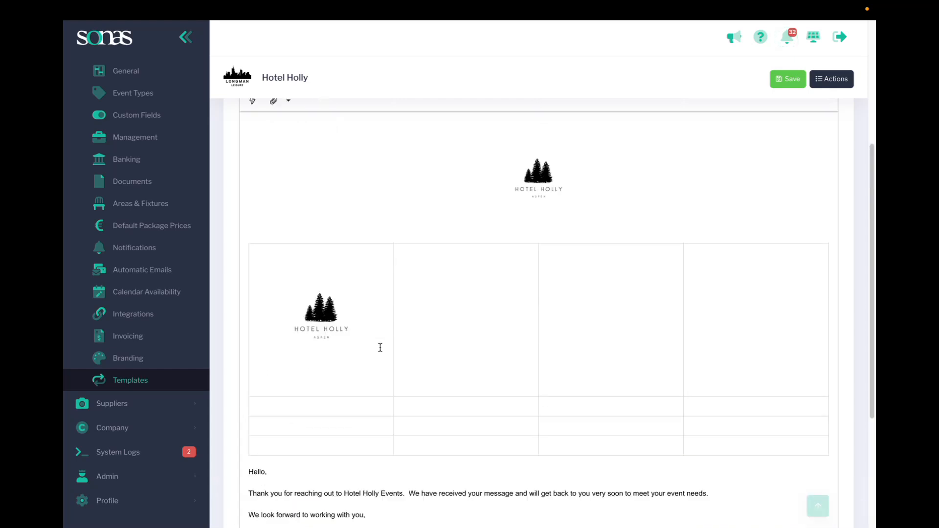
scroll(605, 397, down, 4)
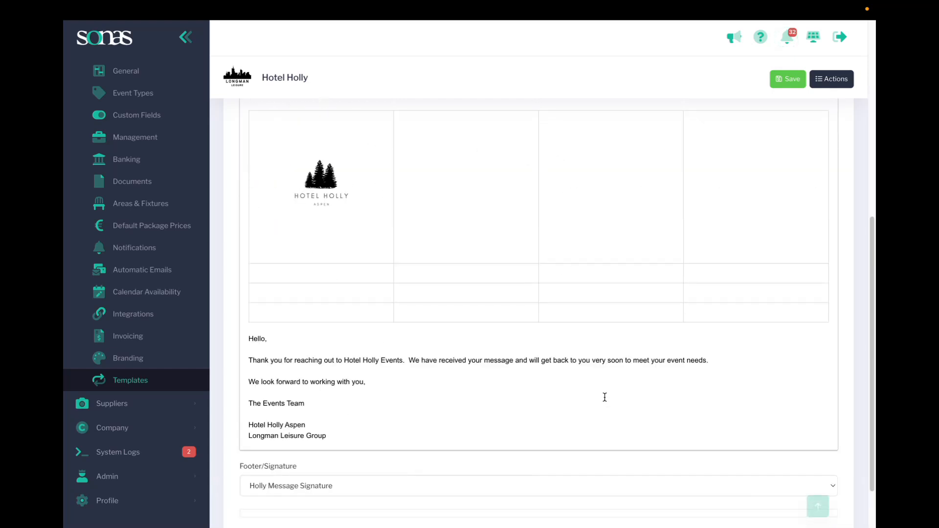
Show the tokens available for the email content and look through the url/date and event/customer/venue groups.
scroll(593, 406, up, 1)
scroll(592, 407, up, 5)
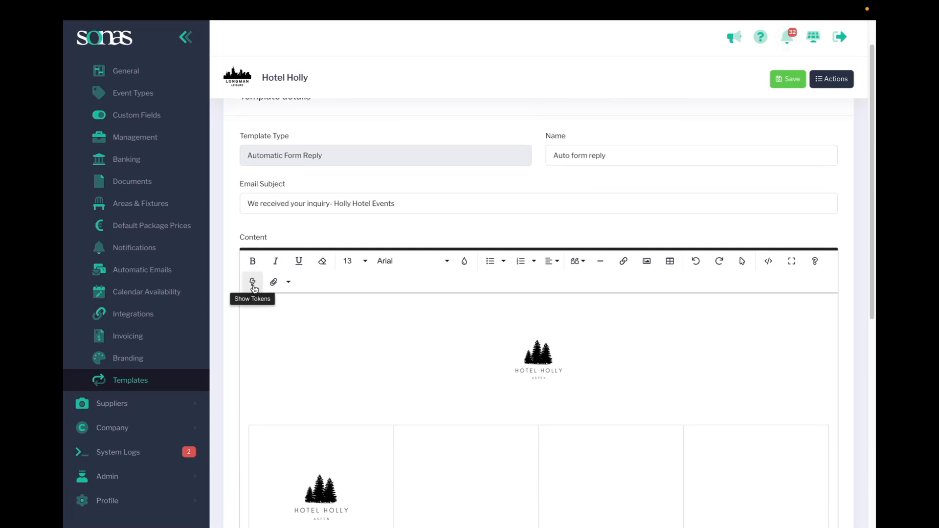
click(253, 283)
click(287, 310)
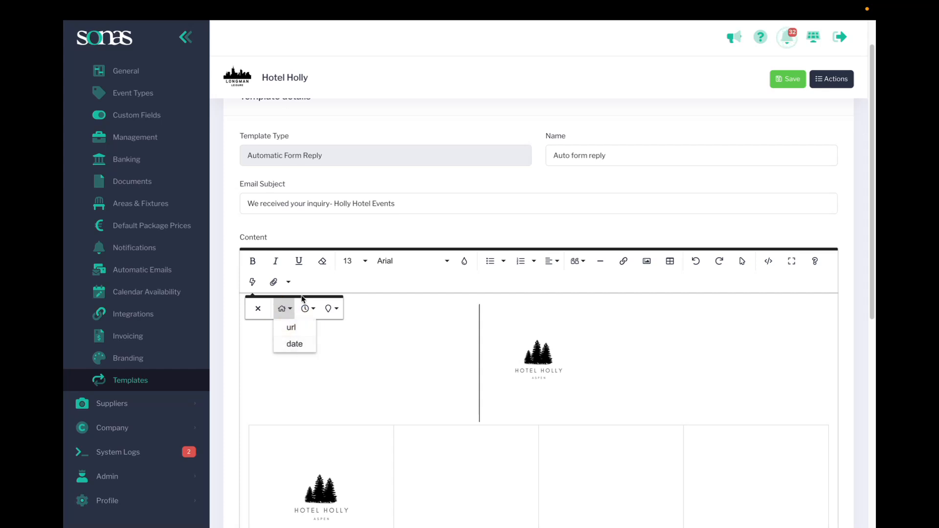
click(307, 309)
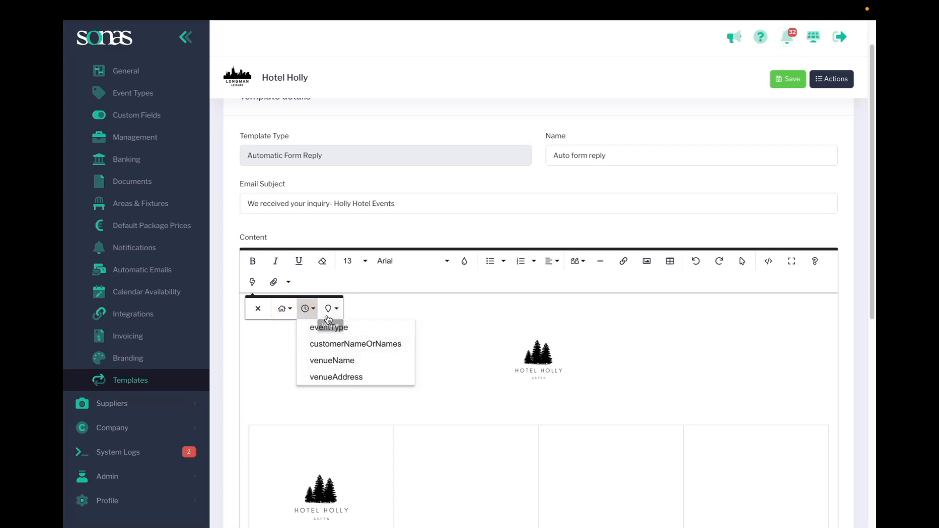
click(313, 310)
click(310, 309)
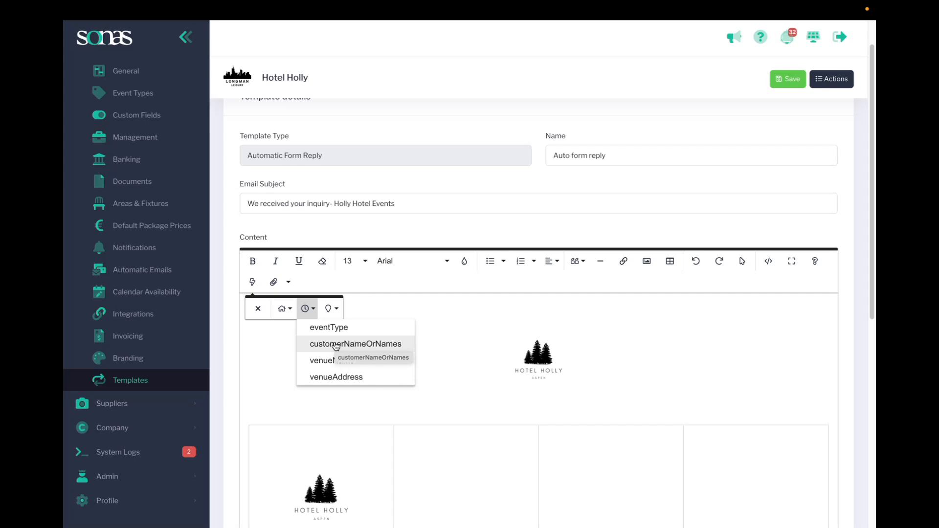
click(244, 362)
Select the message text from "Hello," to "Longman Leisure Group" and look at the available font families.
scroll(383, 361, down, 1)
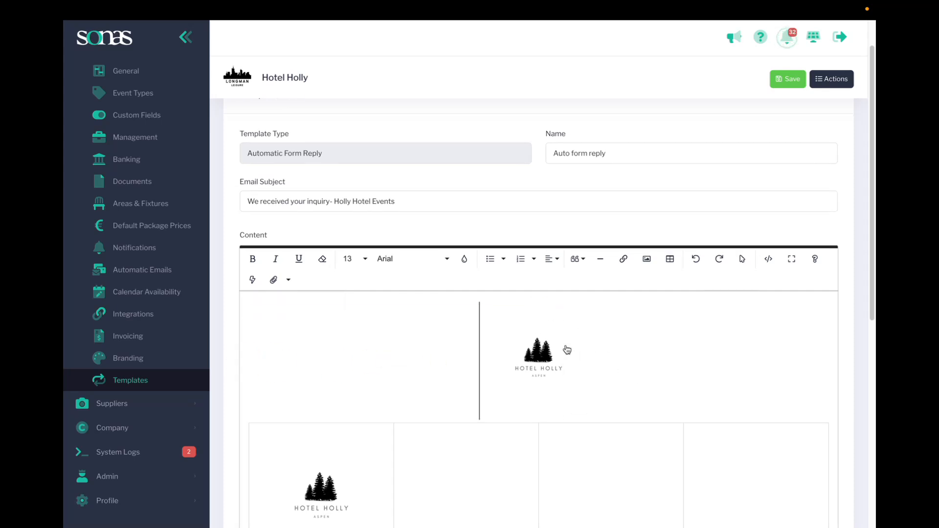
scroll(565, 348, down, 3)
scroll(538, 323, down, 3)
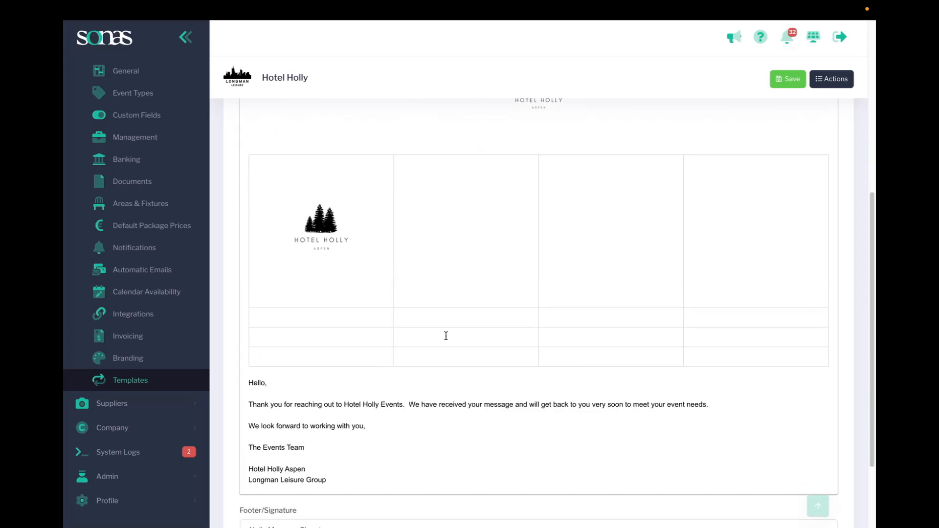
scroll(532, 348, down, 3)
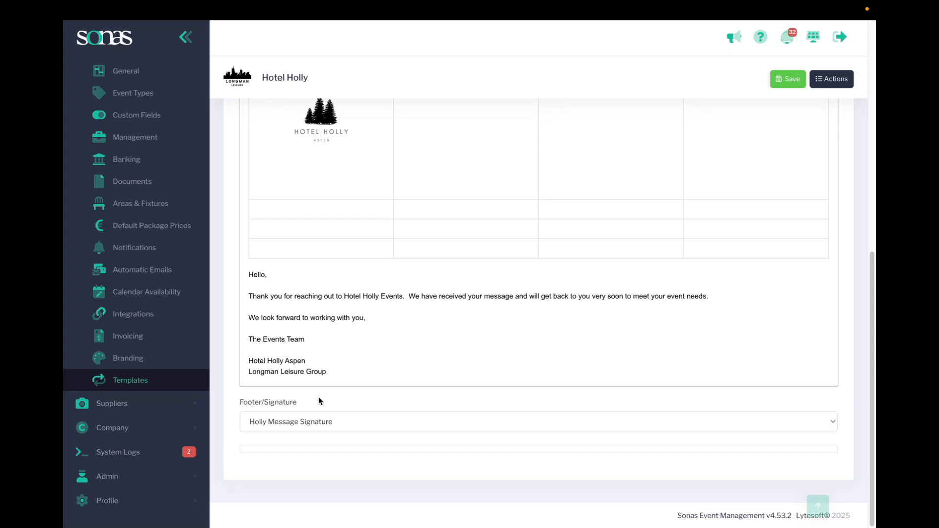
mouse_move(329, 374)
mouse_down()
mouse_move(237, 315)
mouse_move(241, 276)
mouse_up()
scroll(285, 293, up, 8)
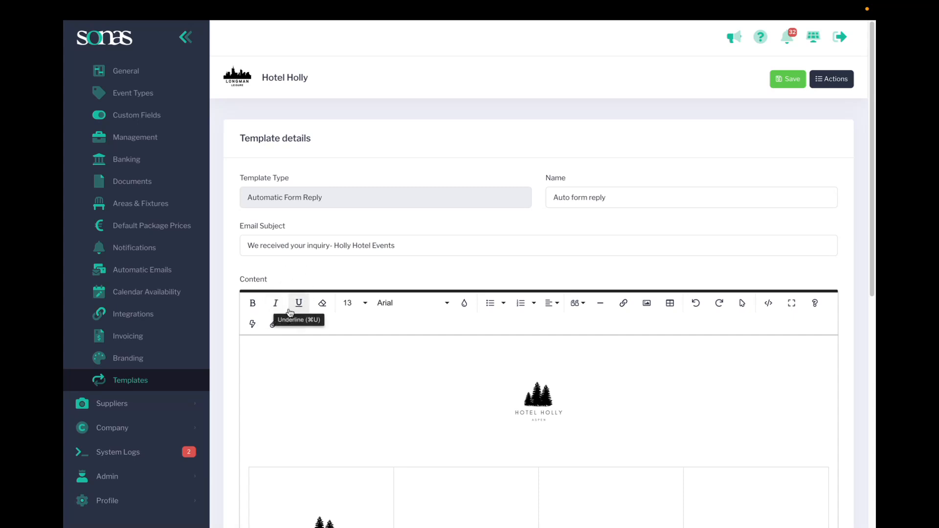
scroll(343, 313, down, 8)
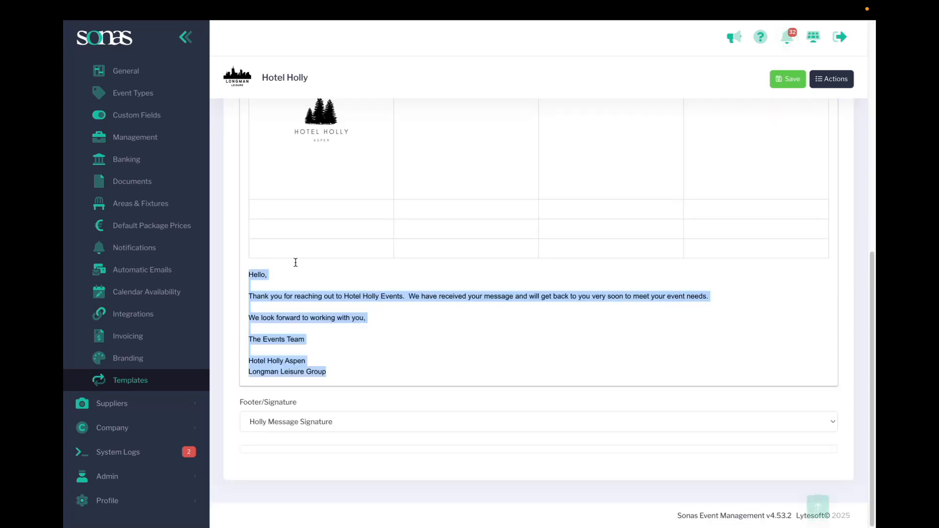
scroll(305, 252, up, 8)
click(354, 397)
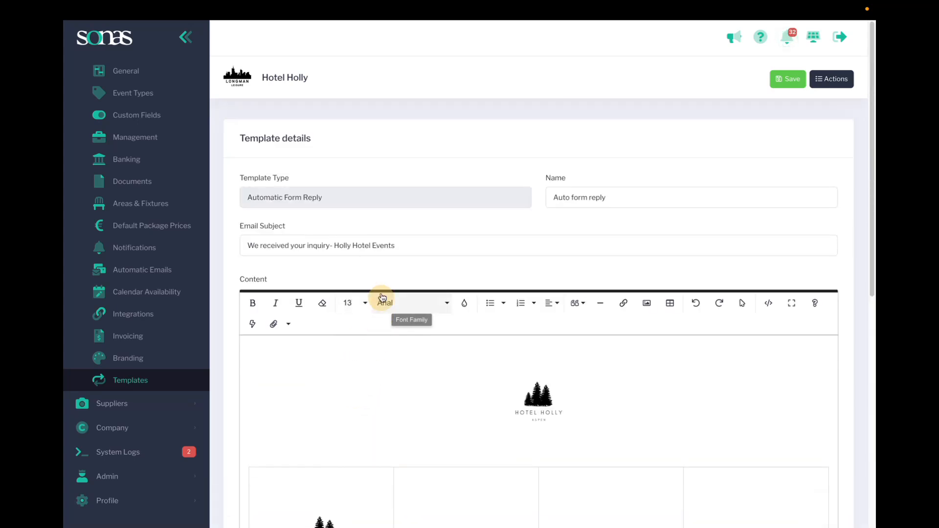
scroll(384, 308, down, 8)
scroll(386, 298, up, 9)
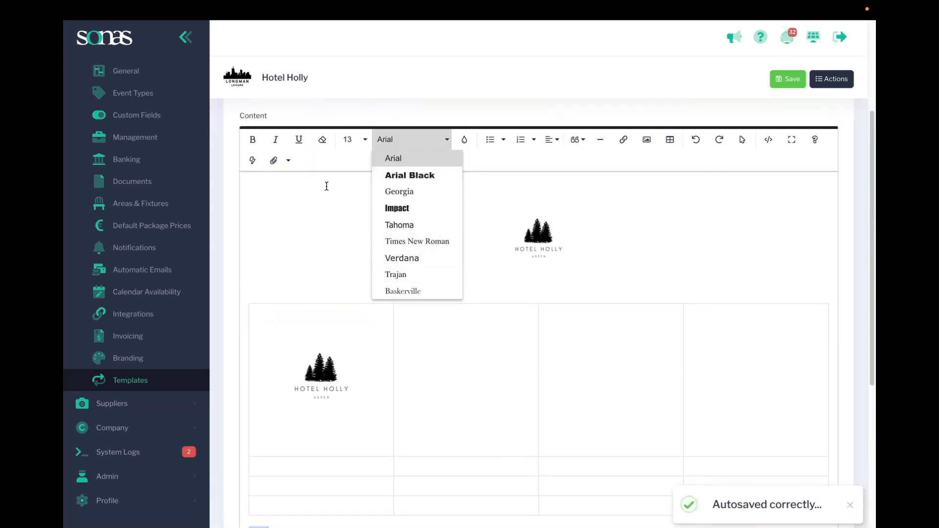
Set the selected message text's colour to black, #000000.
click(465, 140)
click(469, 148)
click(467, 147)
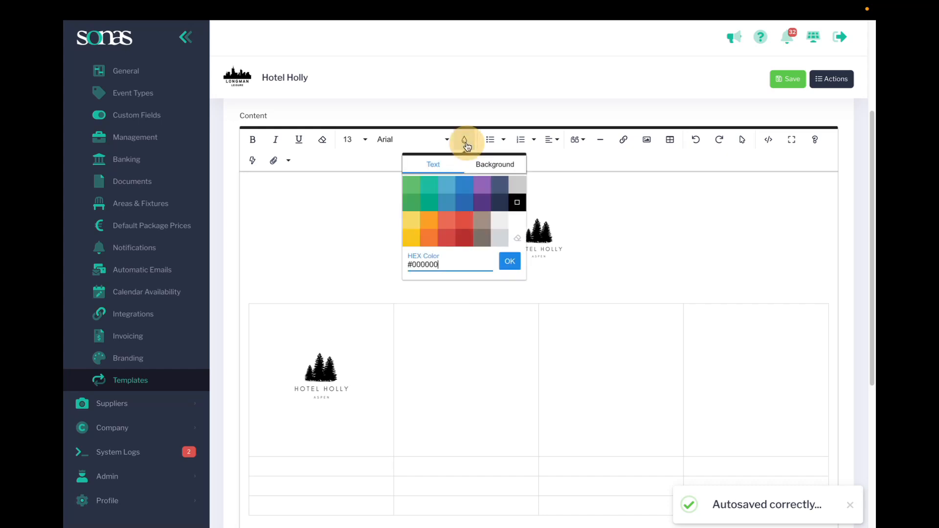
click(516, 204)
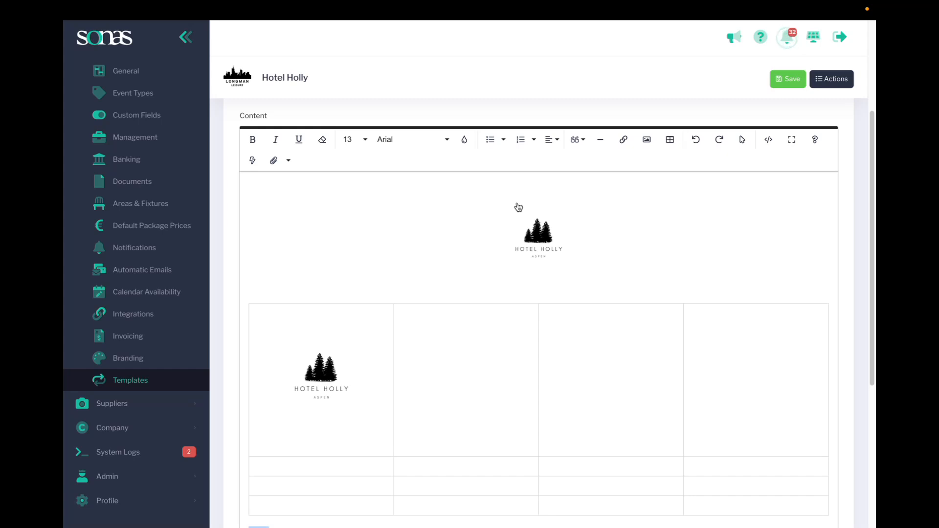
Look through the stored documents that can be attached to the email, and close the list.
scroll(431, 245, down, 2)
scroll(424, 262, up, 1)
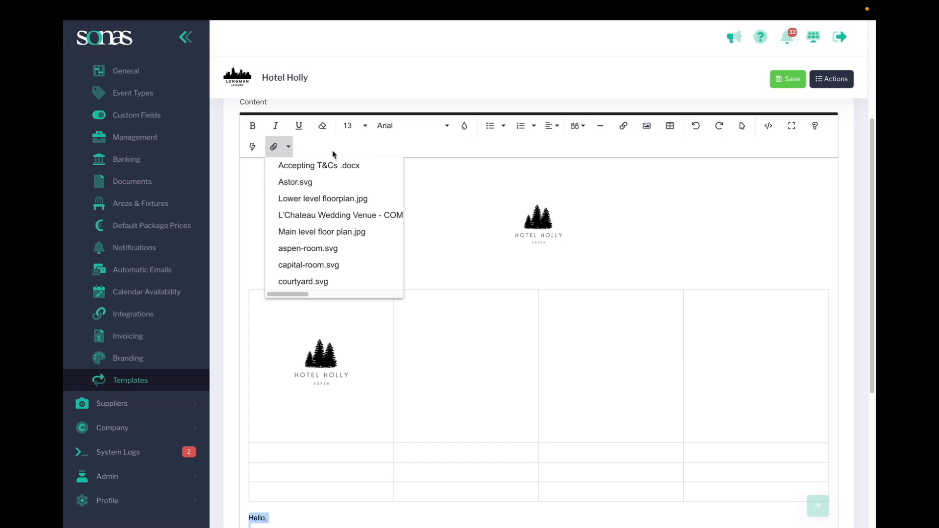
scroll(313, 167, down, 2)
scroll(306, 169, up, 2)
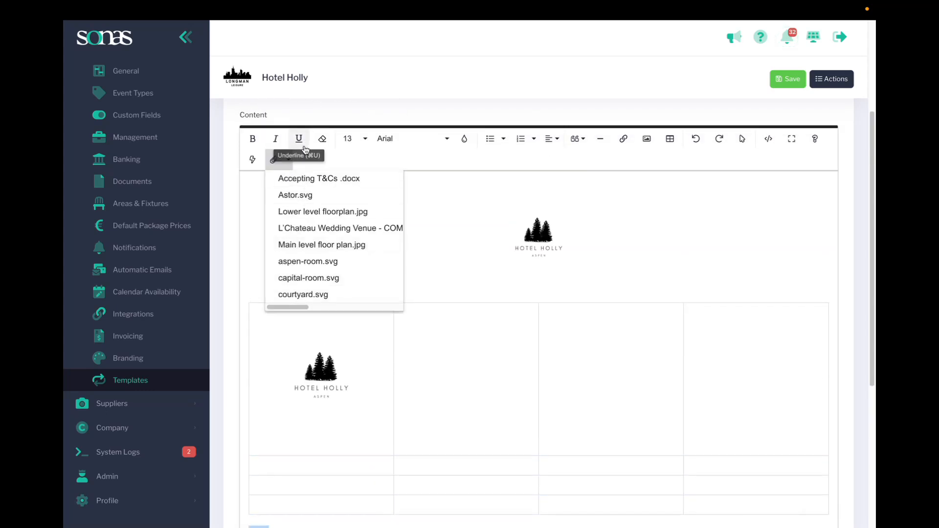
click(282, 162)
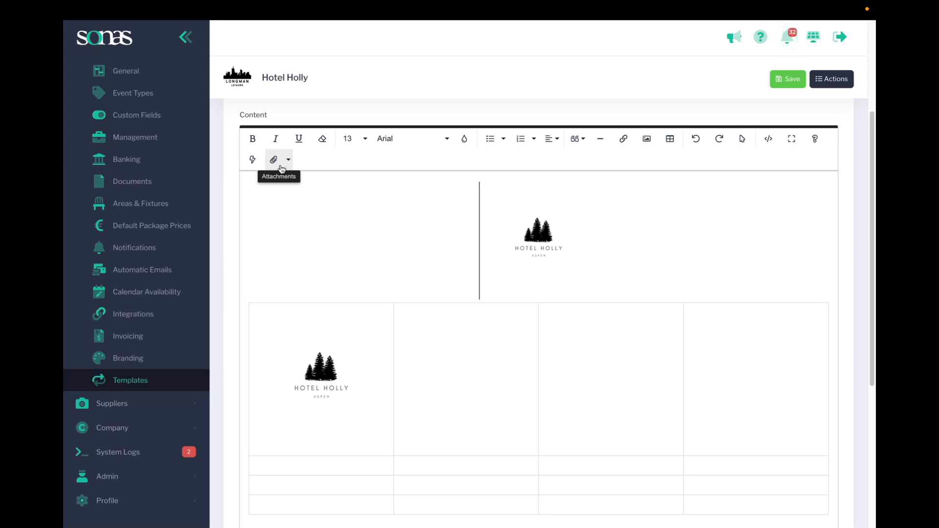
Examine the Footer/Signature choices for the template, leaving Holly Message Signature selected.
scroll(327, 215, down, 3)
scroll(328, 220, down, 2)
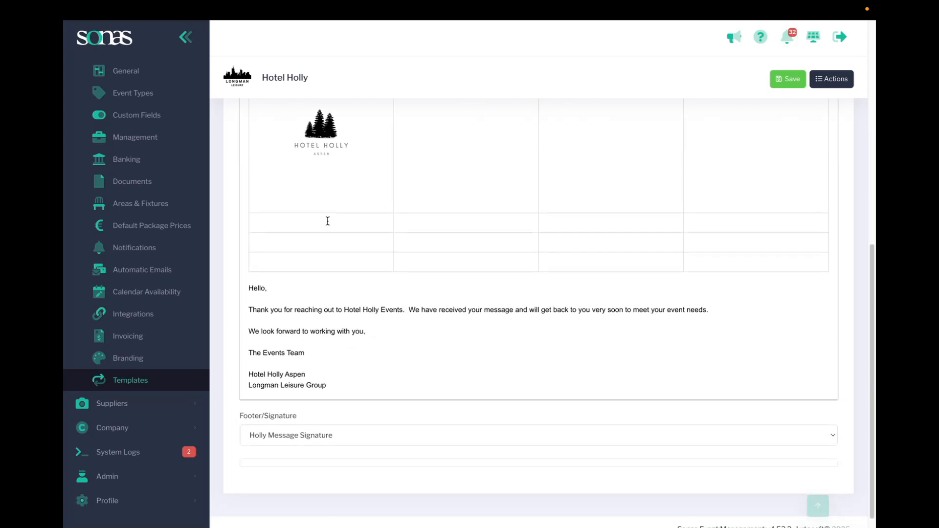
click(327, 421)
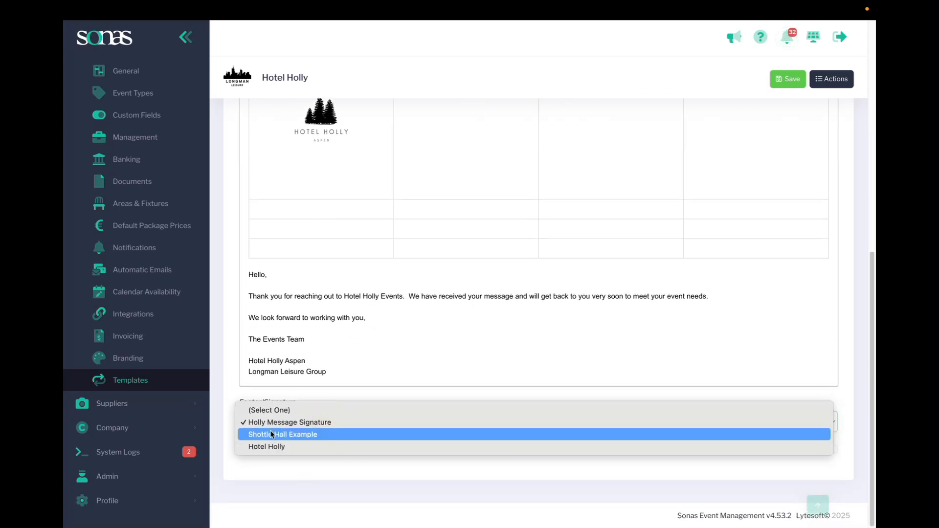
click(301, 405)
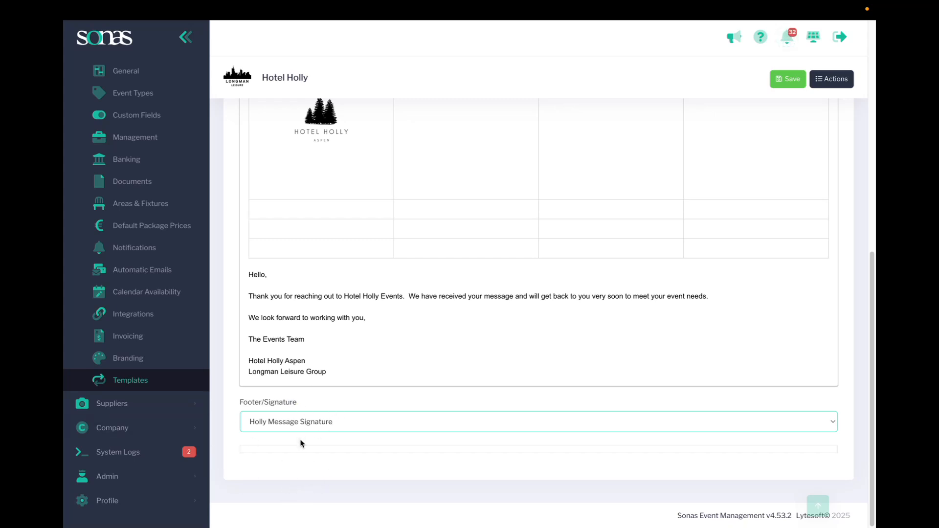
click(127, 380)
click(577, 141)
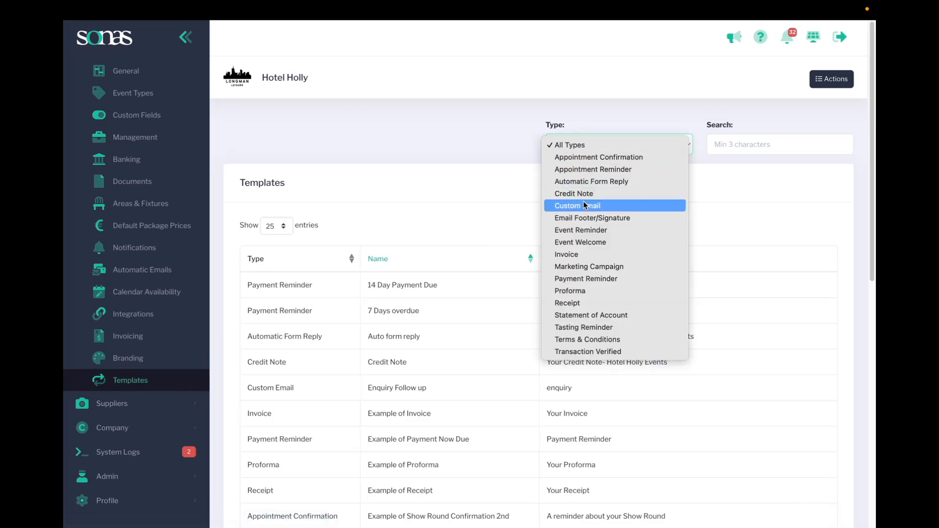
click(585, 221)
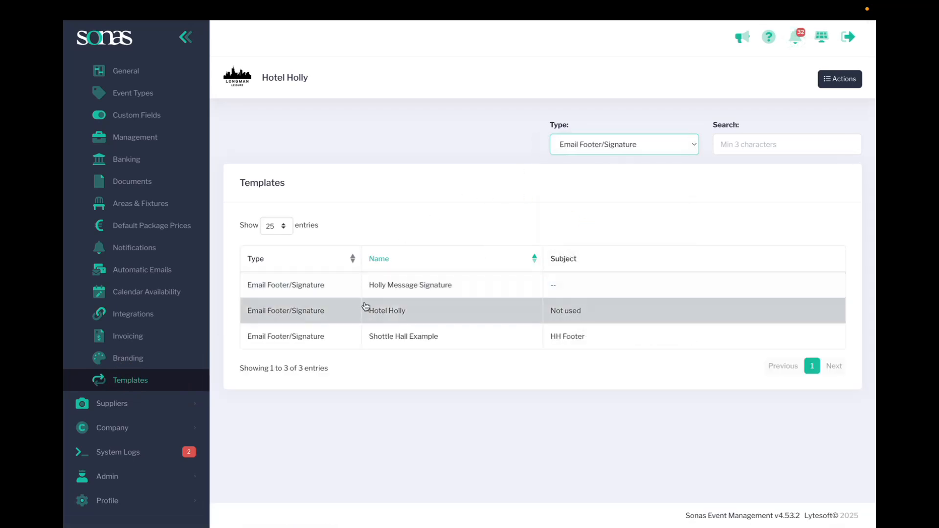
click(367, 308)
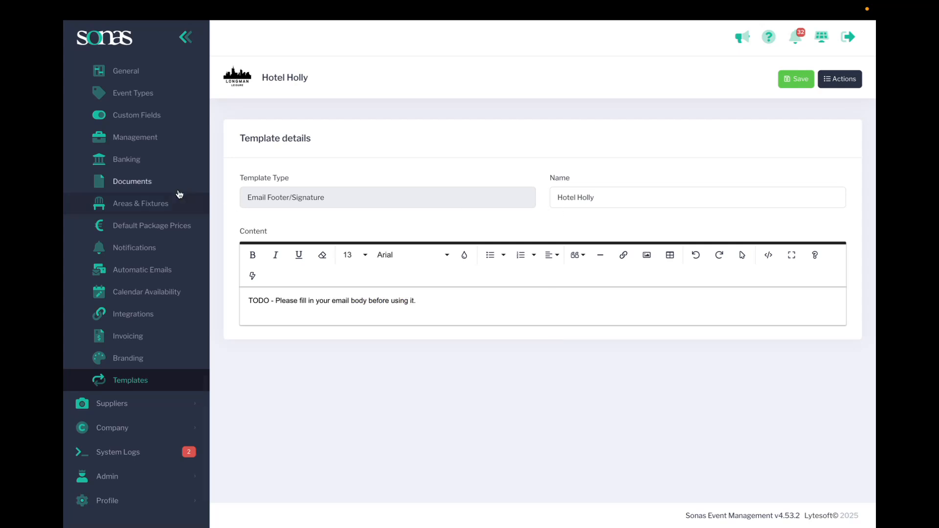
Return to the templates list, filter it to Email Footer/Signature and open the "Holly Message Signature" template.
click(140, 388)
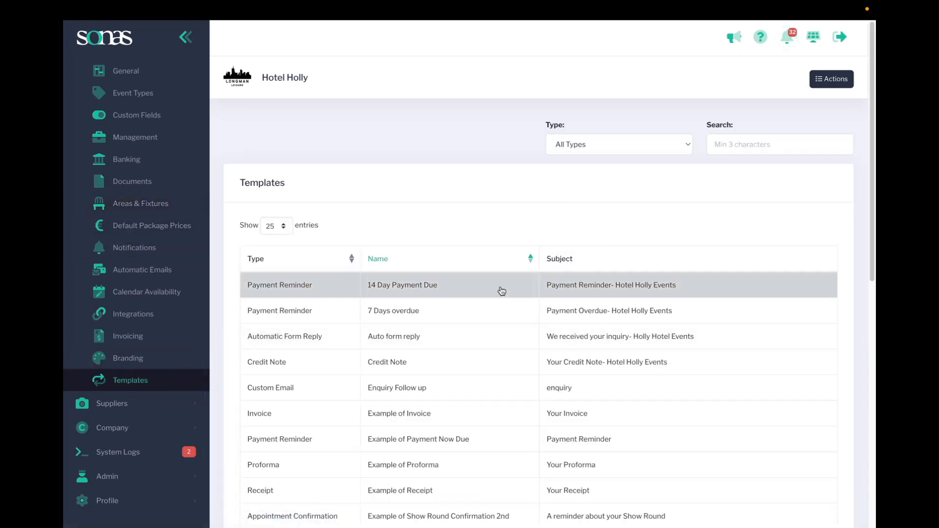
click(562, 147)
click(568, 217)
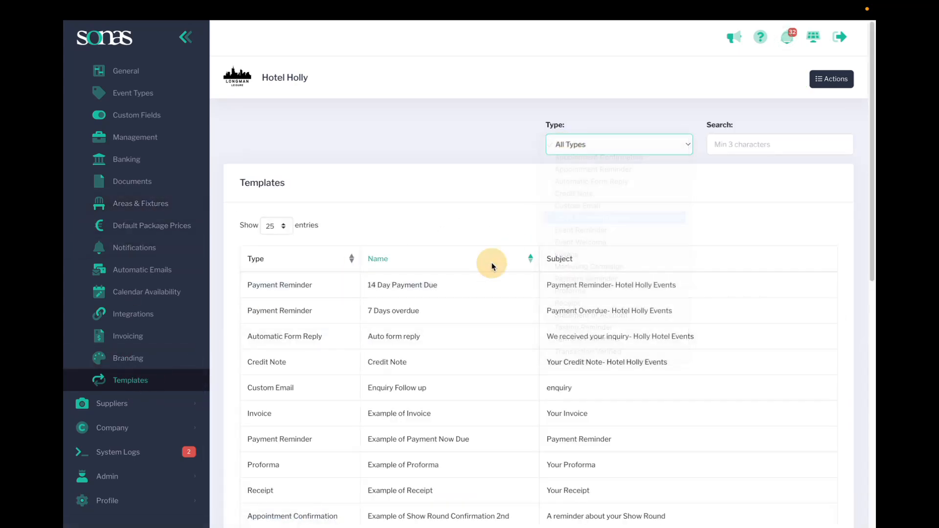
click(423, 291)
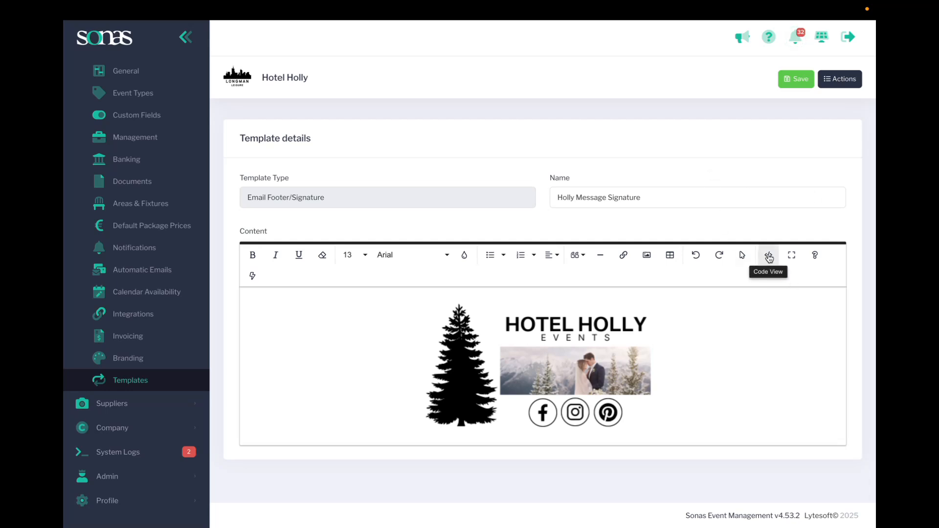
Look at the HTML source of the signature content, and return to the formatted view.
click(769, 256)
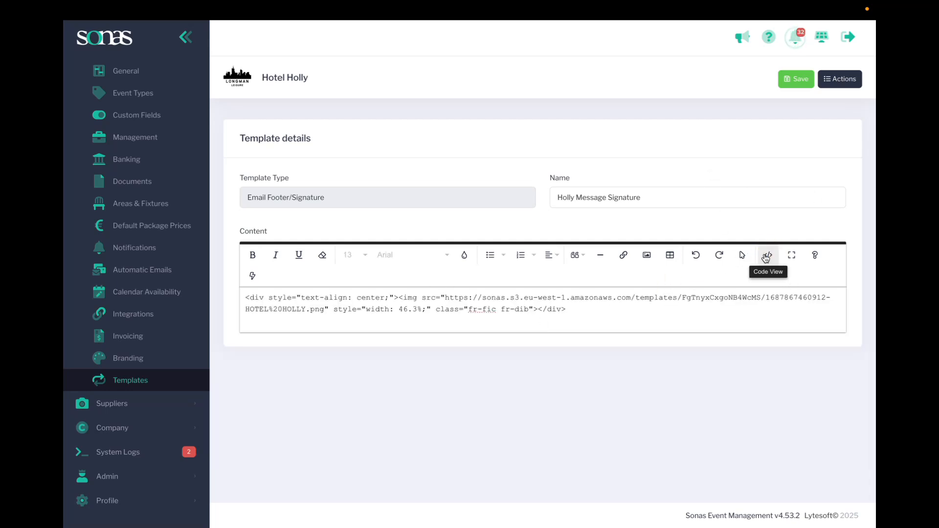
click(770, 255)
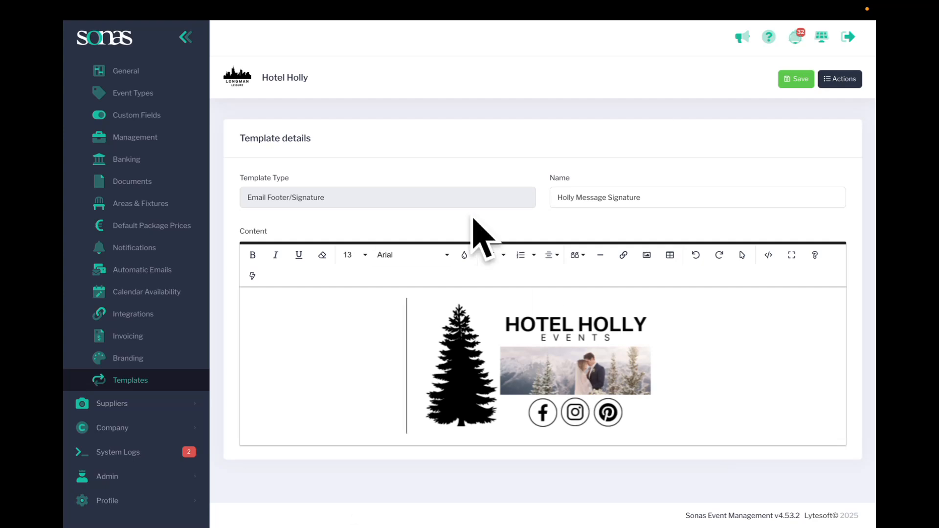
Return to the templates list, filter it to Automatic Form Reply, and open "Auto form reply" to check its Footer/Signature setting.
click(139, 383)
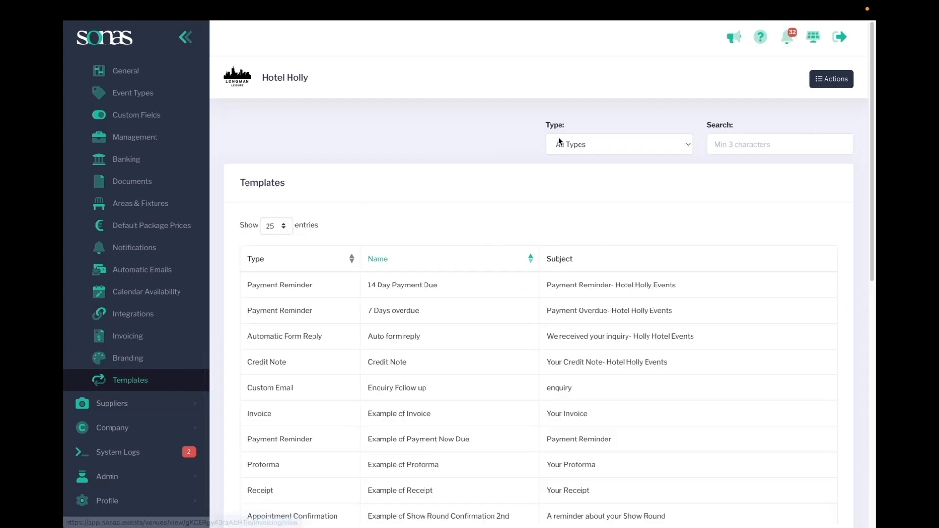
click(572, 145)
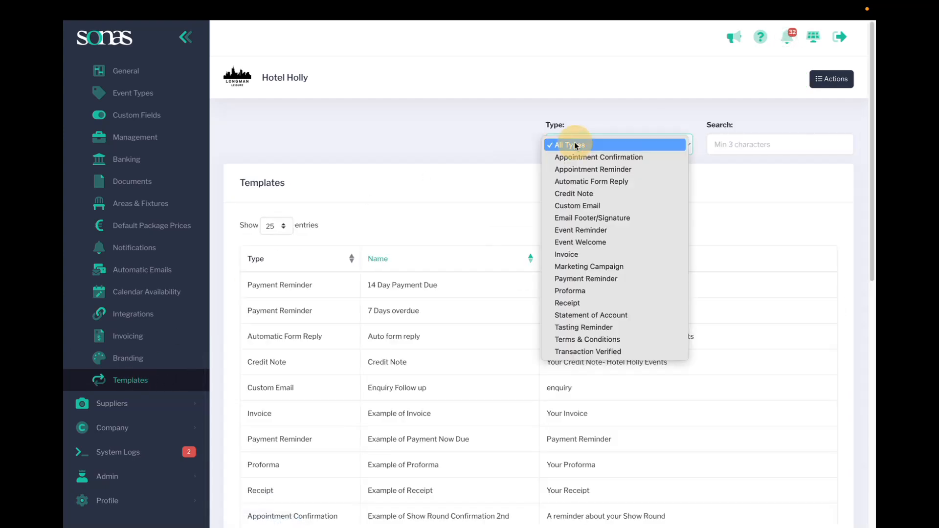
click(563, 182)
click(394, 290)
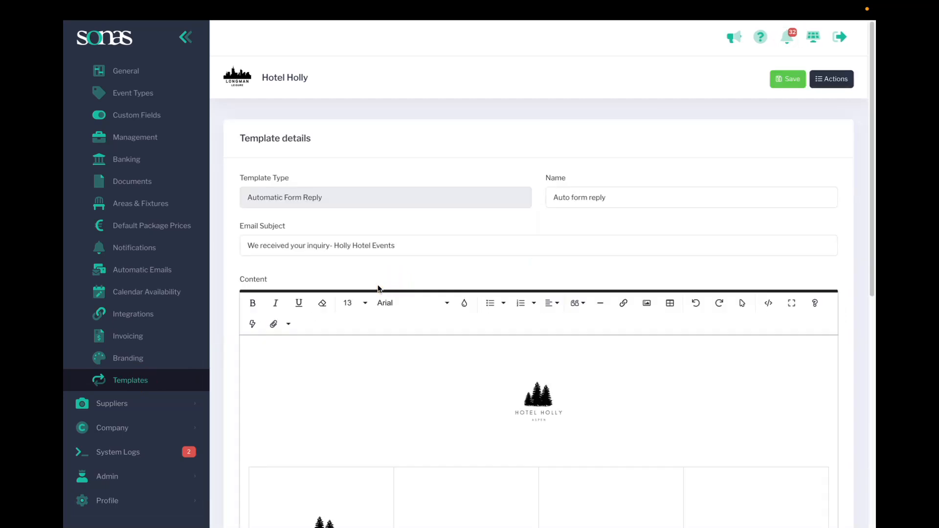
scroll(365, 285, down, 5)
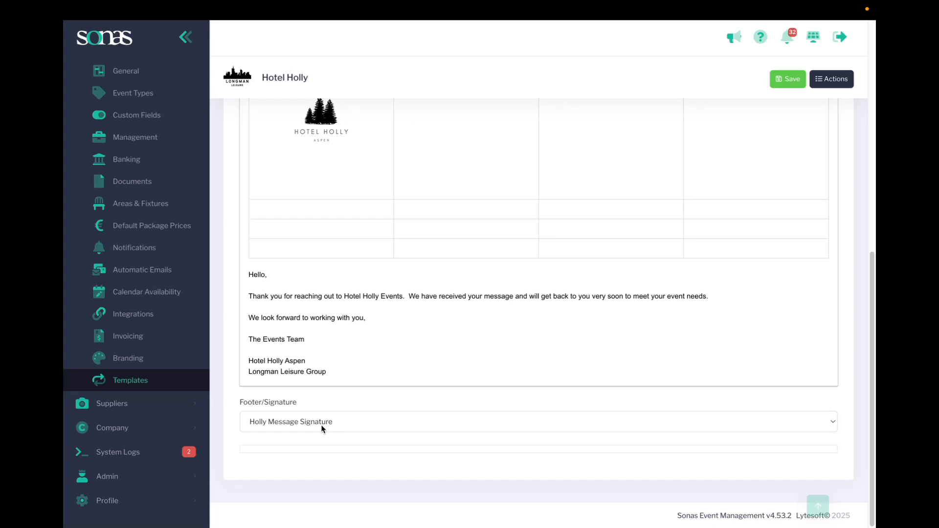
Return to the templates list, filter it to Appointment Confirmation and open the "Tour scheduled" template.
click(150, 384)
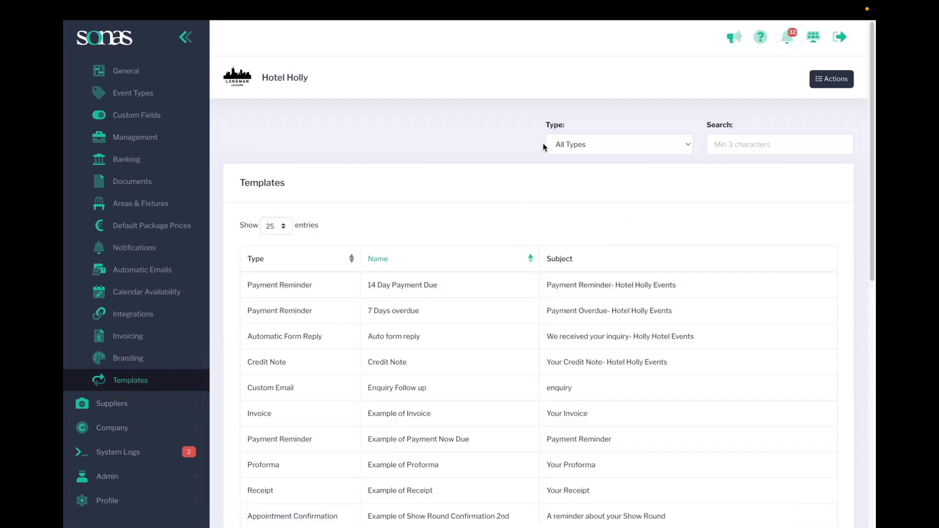
click(589, 146)
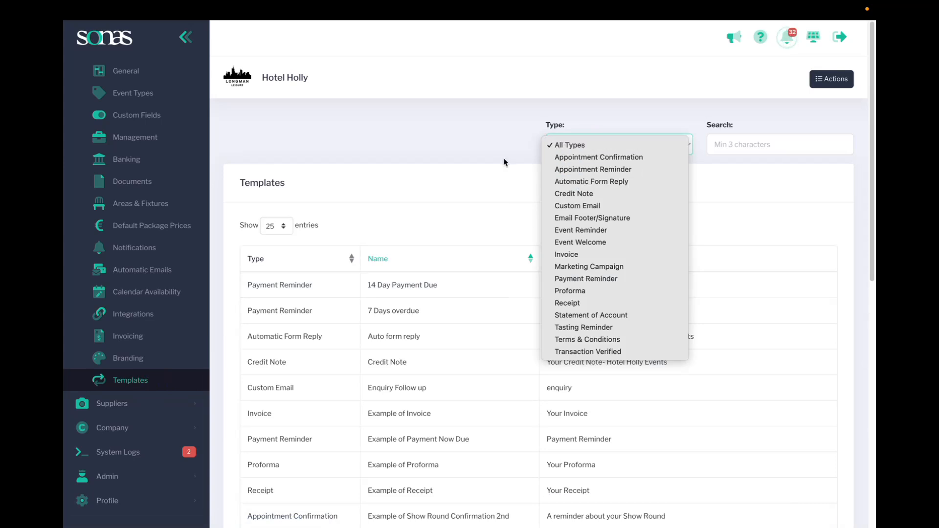
click(597, 158)
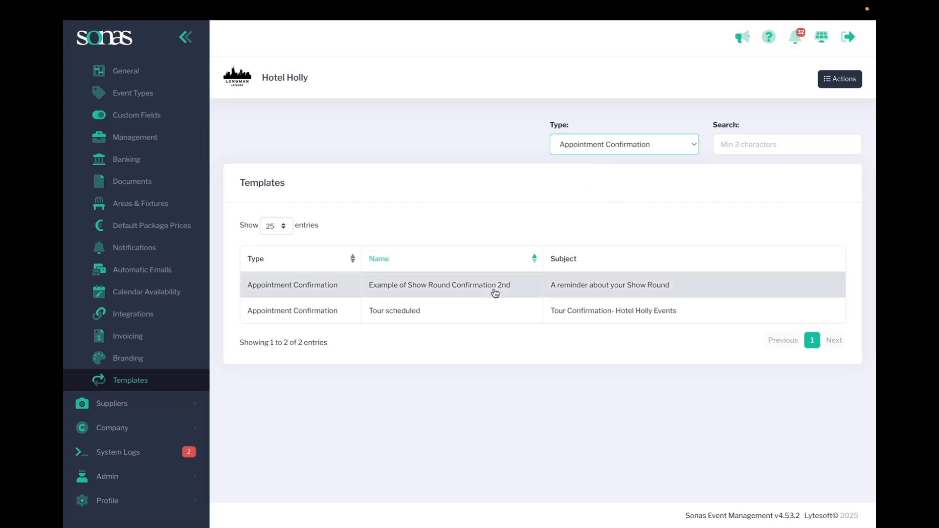
click(562, 314)
Set the tour confirmation template's Footer/Signature to Holly Message Signature.
scroll(491, 383, down, 3)
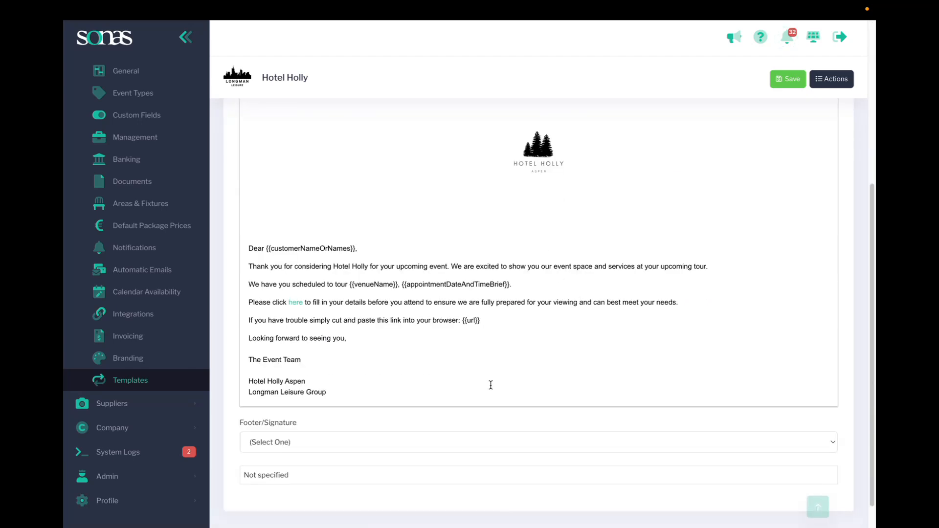
click(300, 442)
click(300, 455)
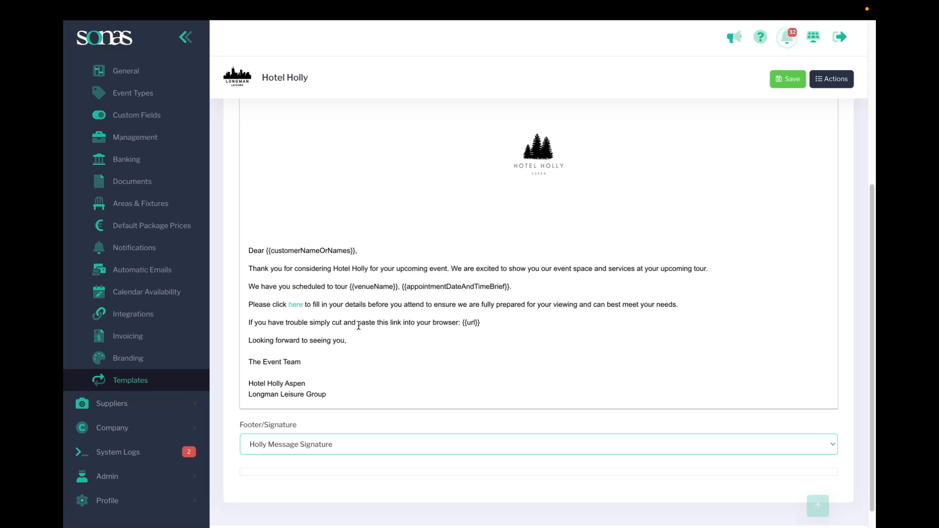
Look through the appointment placeholders that can be inserted into the tour confirmation message, and close the list.
scroll(425, 329, up, 3)
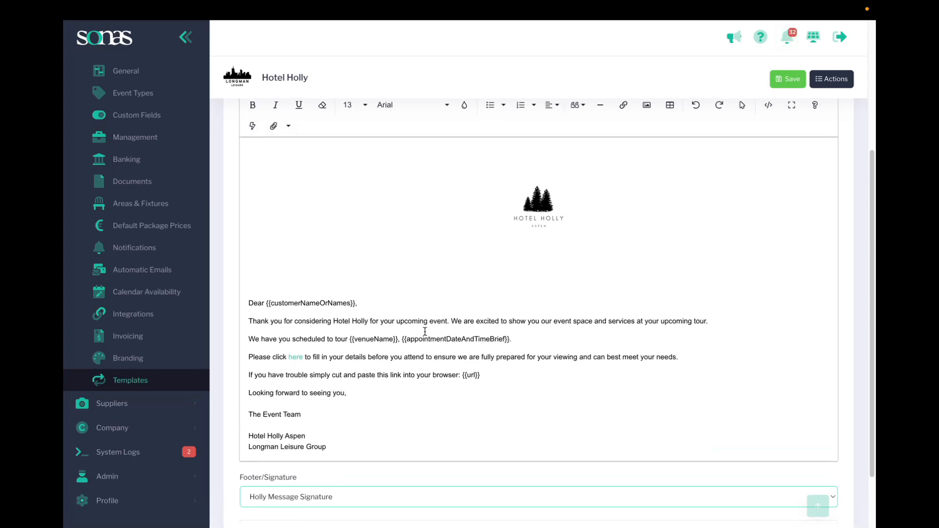
click(252, 201)
click(336, 231)
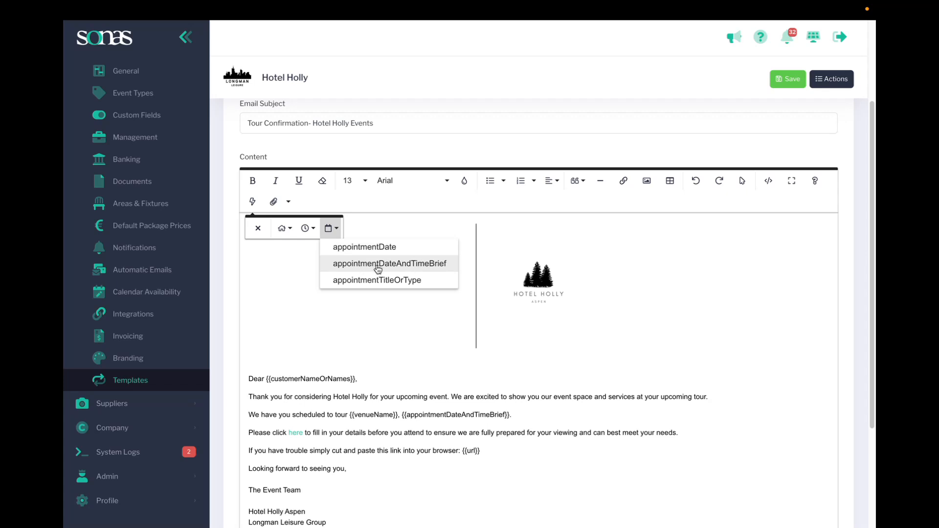
click(285, 319)
scroll(411, 291, down, 3)
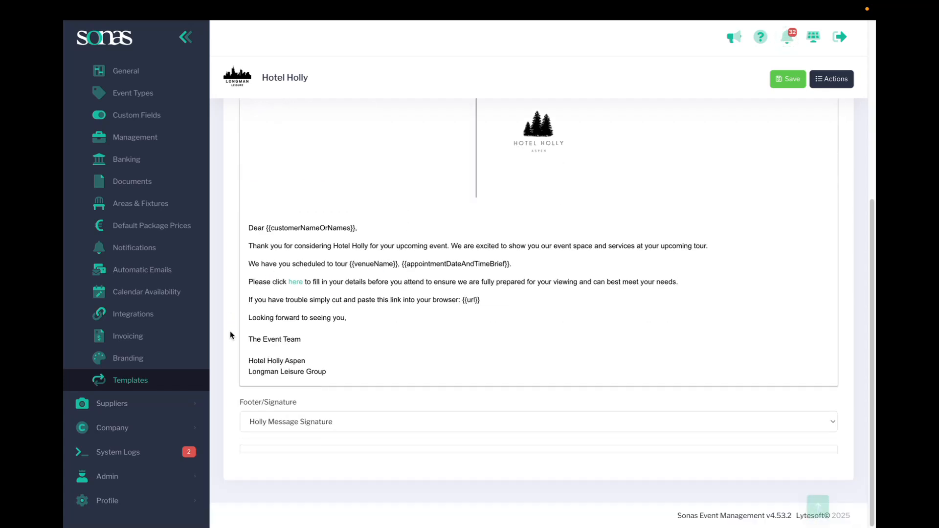
Return to the templates list, filter it to Appointment Reminder and open the "Example of Show Round Reminder" template.
click(119, 380)
click(602, 146)
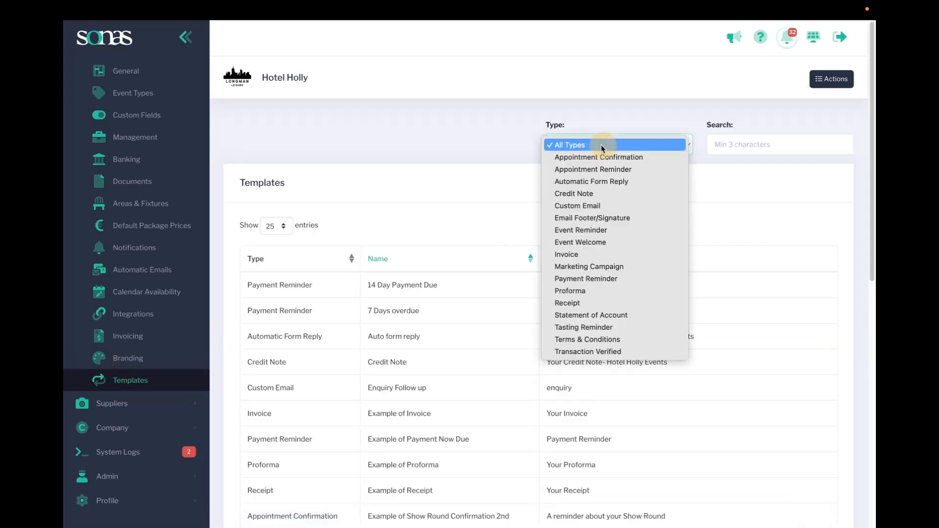
click(591, 169)
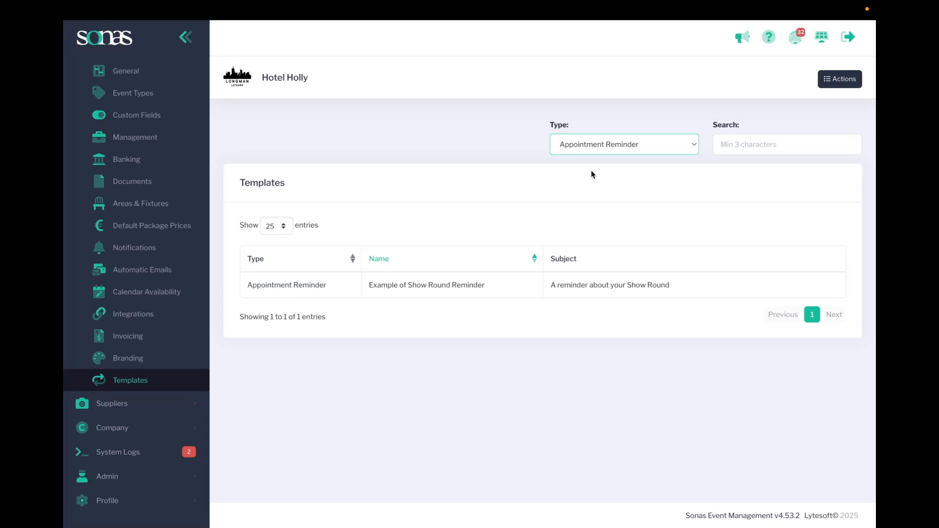
click(404, 288)
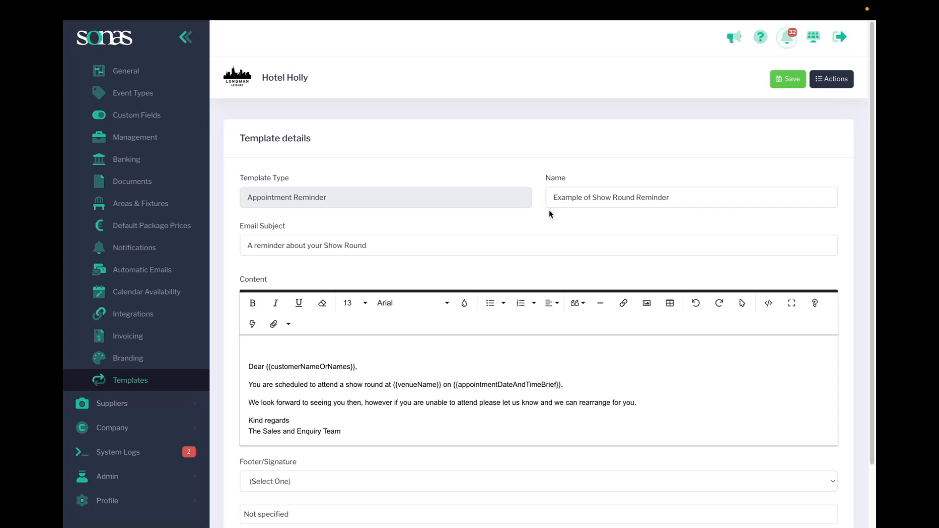
Examine the reminder's message and its Footer/Signature choices, leaving the footer unselected.
scroll(354, 404, down, 1)
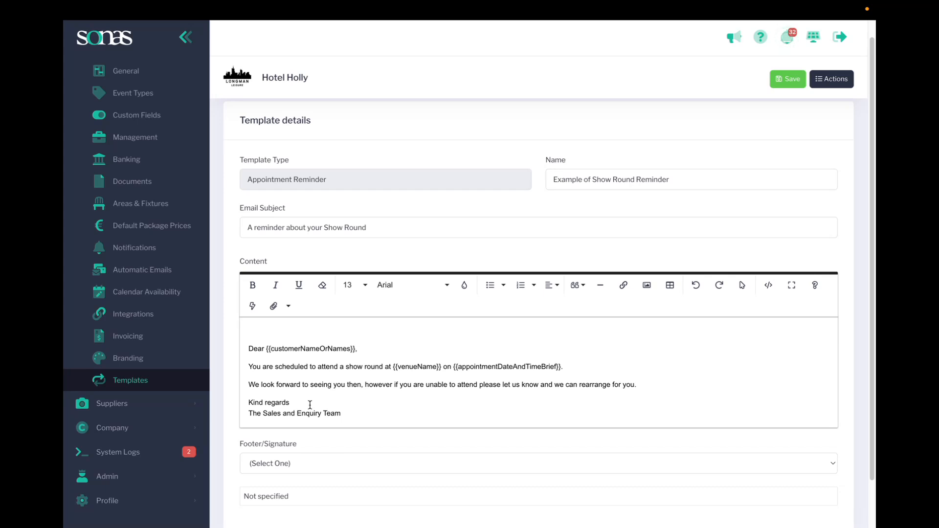
click(287, 468)
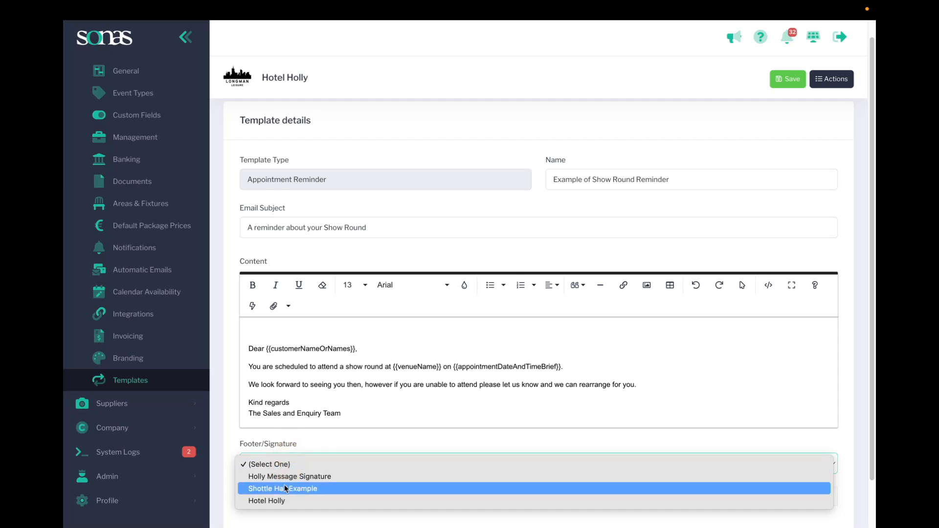
click(295, 439)
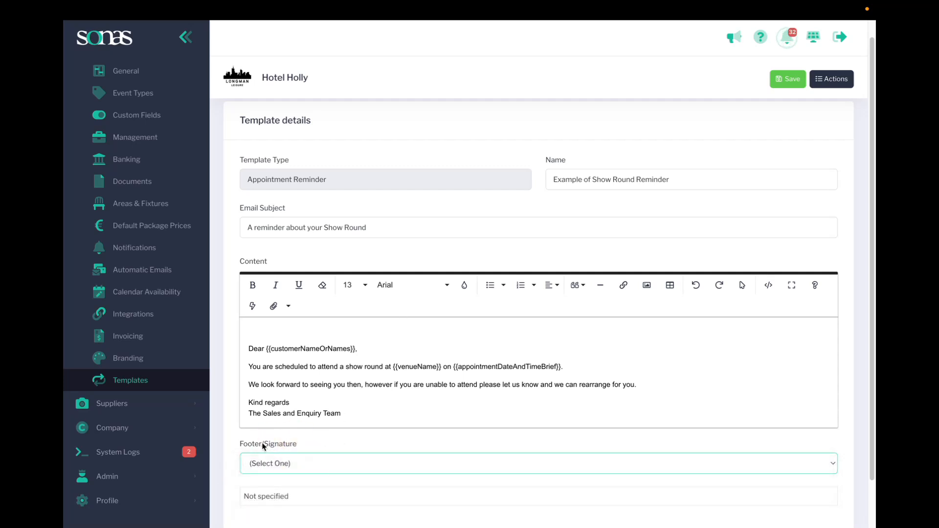
scroll(406, 421, down, 2)
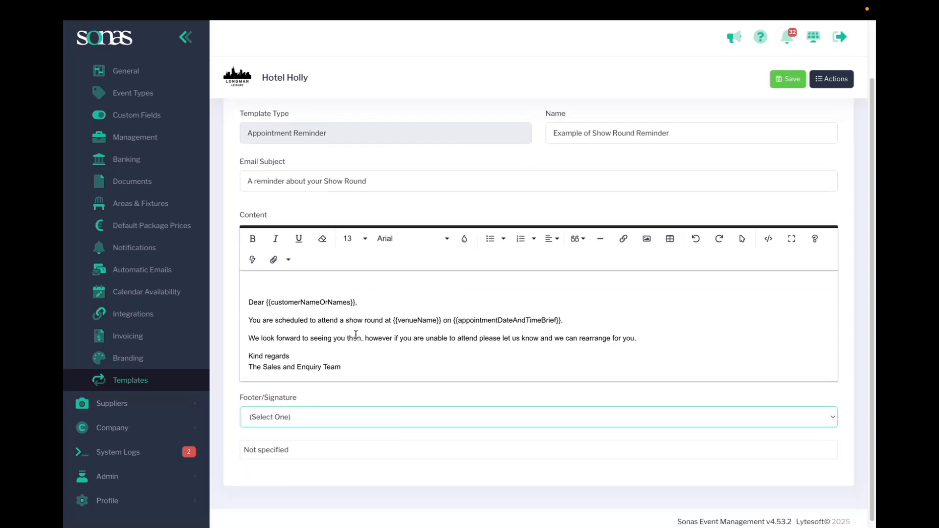
scroll(323, 199, up, 1)
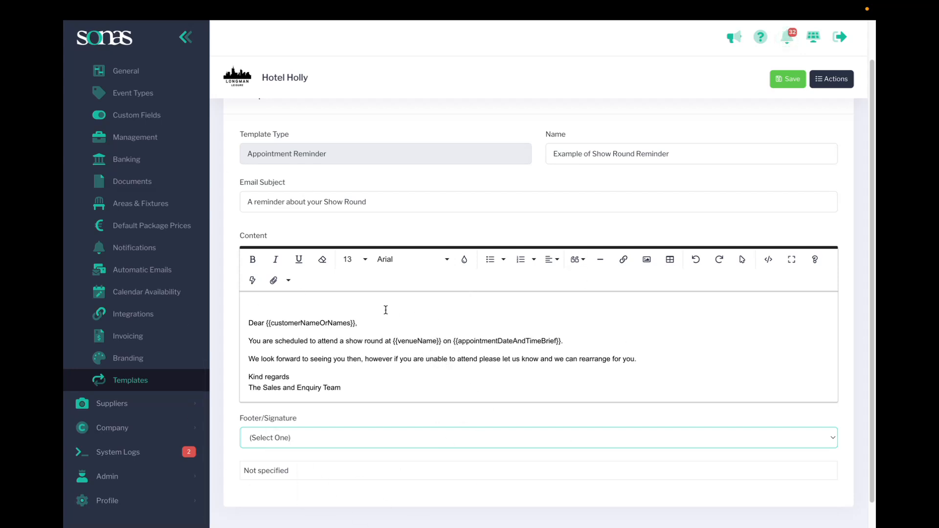
Return to the templates list, filter it to Custom Email and open the "Enquiry Follow up" template.
click(138, 388)
click(576, 139)
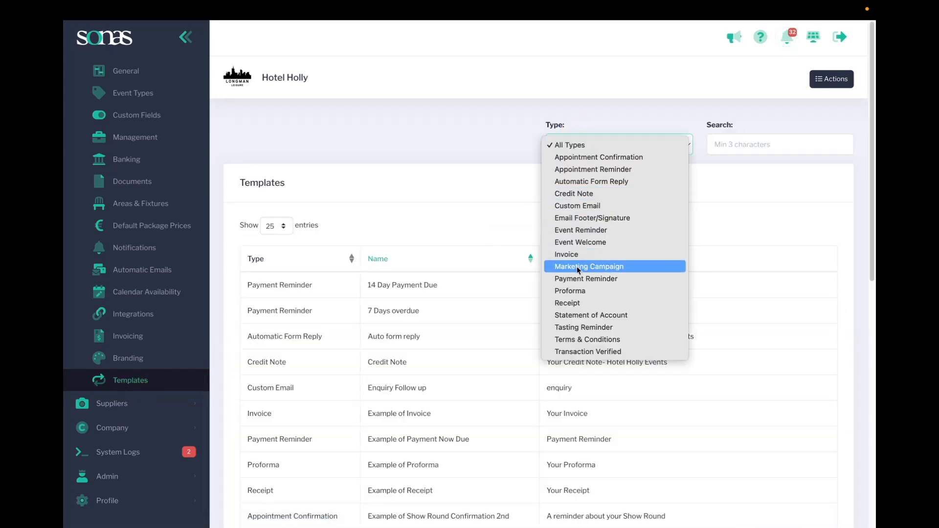
click(576, 211)
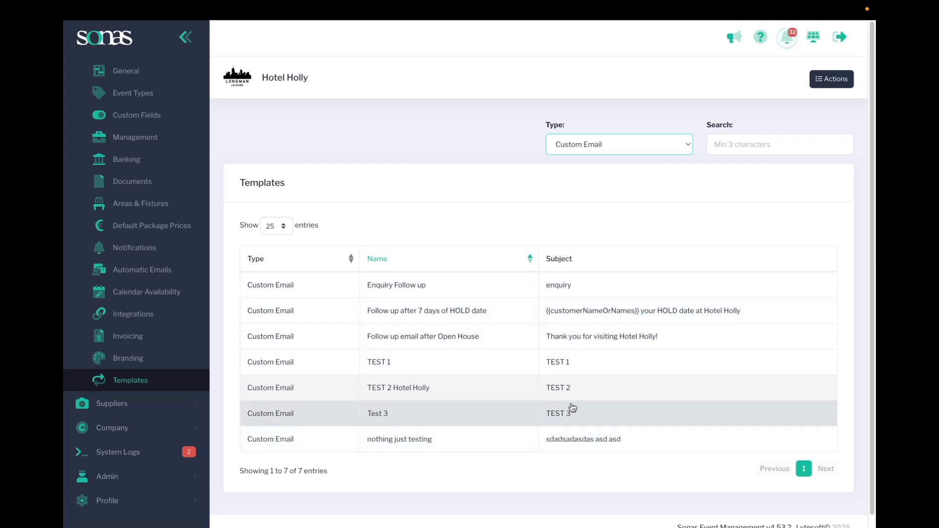
click(405, 293)
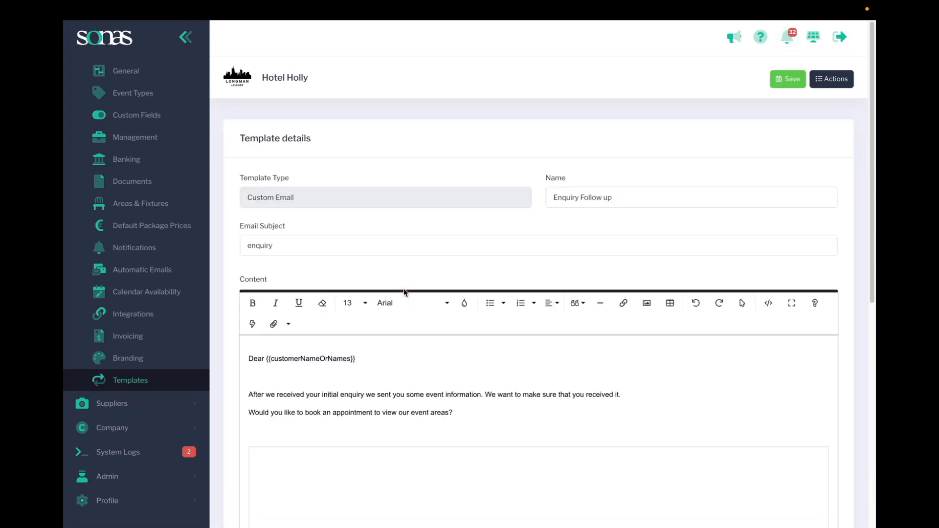
Look through the enquiry follow-up email's content, from its logo and images down to the Footer/Signature setting.
scroll(460, 364, down, 1)
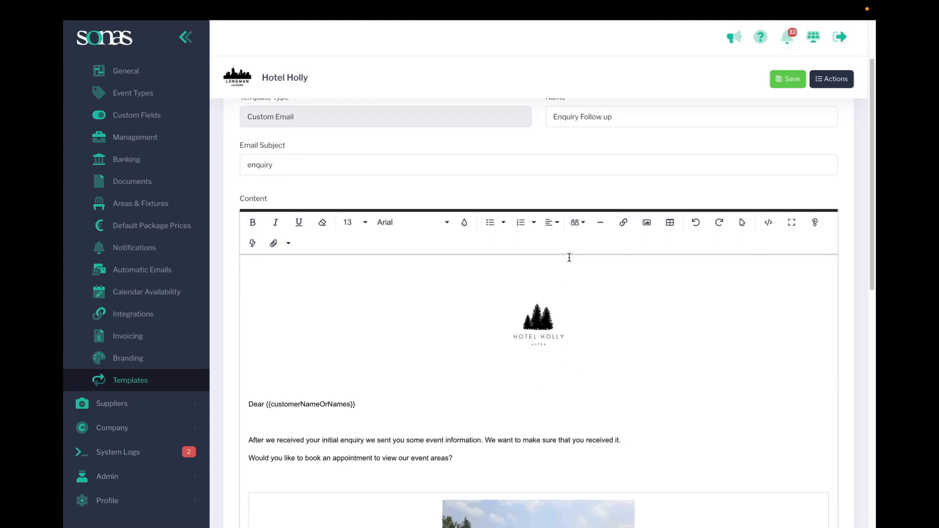
scroll(602, 383, down, 8)
scroll(620, 377, down, 3)
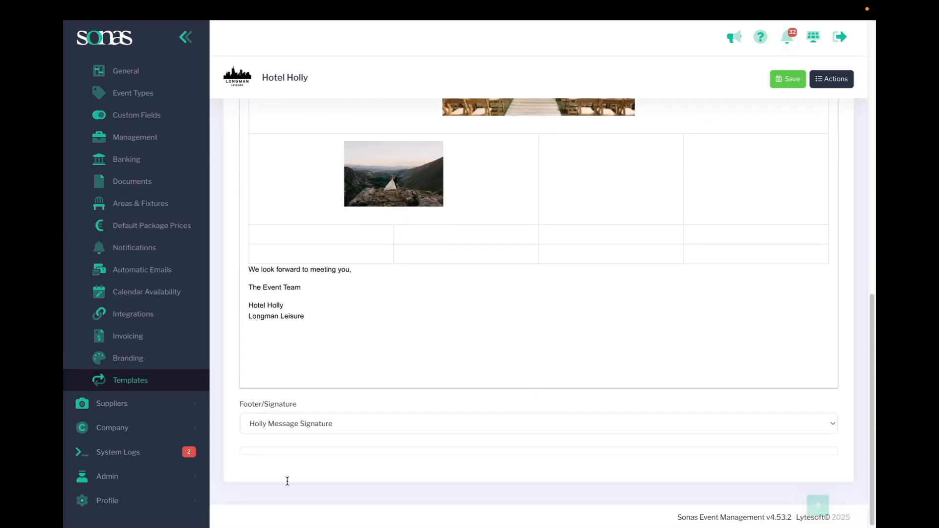
scroll(327, 445, up, 15)
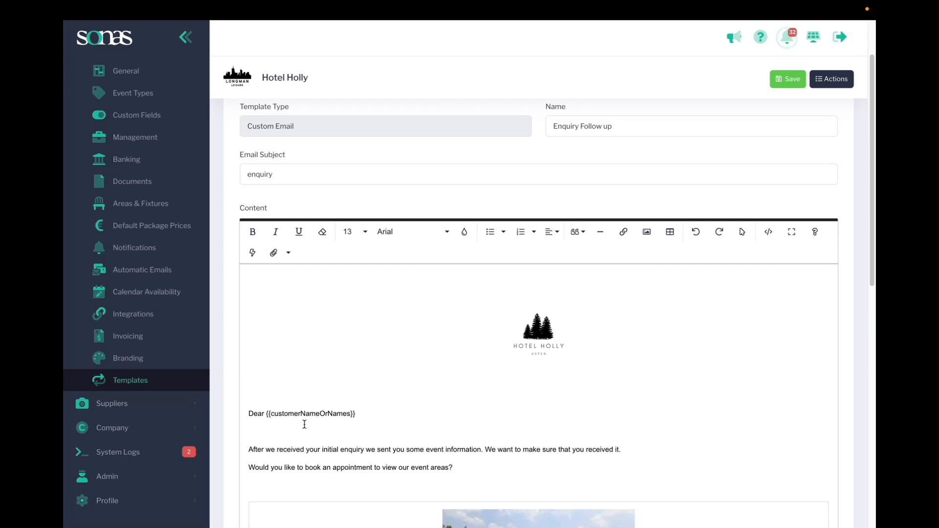
Return to the templates list, filter it to Custom Email and open the "Follow up after 7 days of HOLD date" template.
click(144, 381)
click(590, 146)
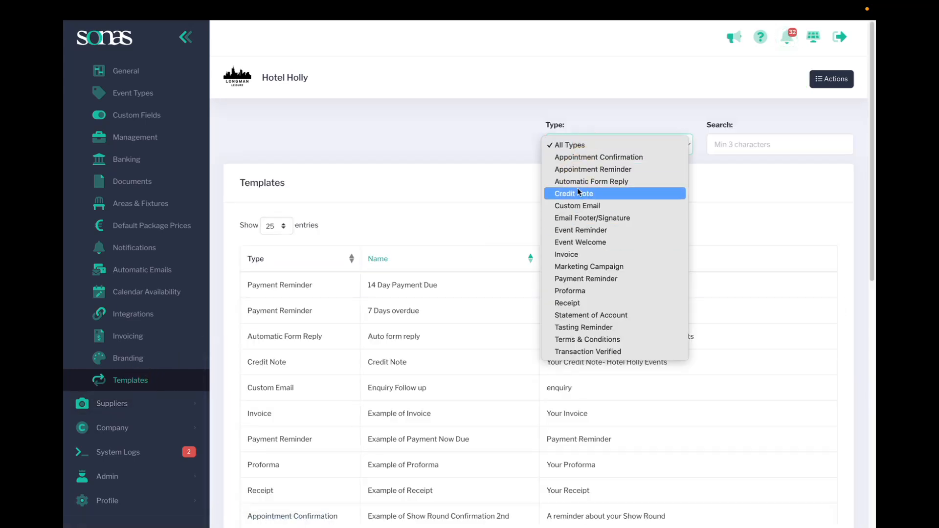
click(578, 209)
scroll(398, 289, down, 1)
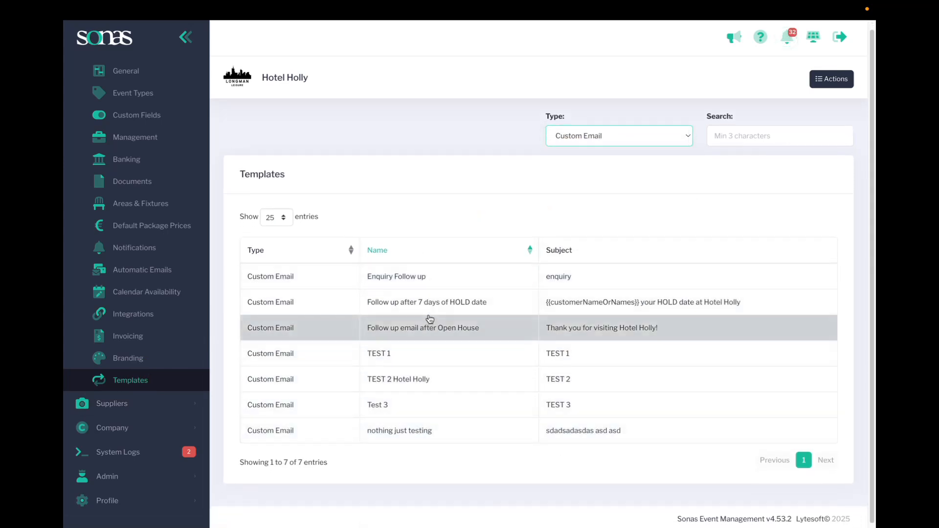
click(413, 302)
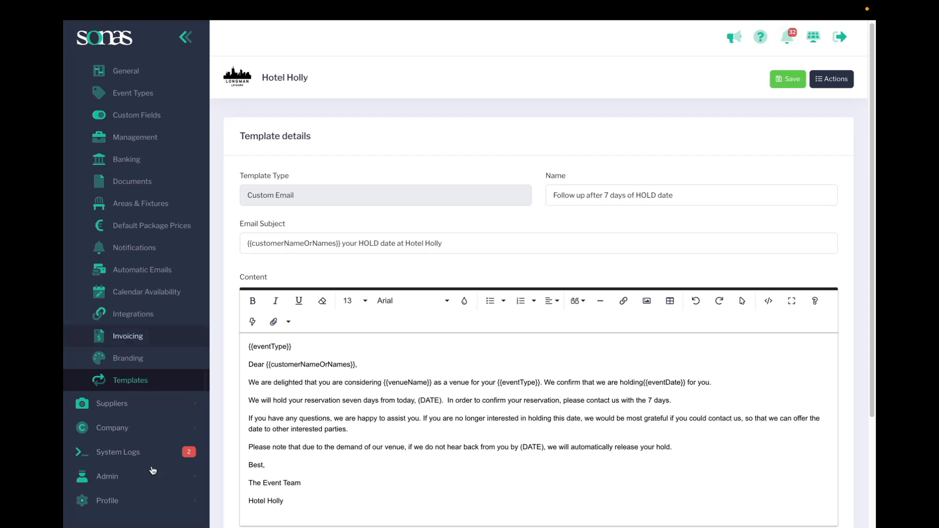
Look through the venue and event placeholders available for the HOLD date follow-up message, and close the list.
scroll(341, 361, up, 1)
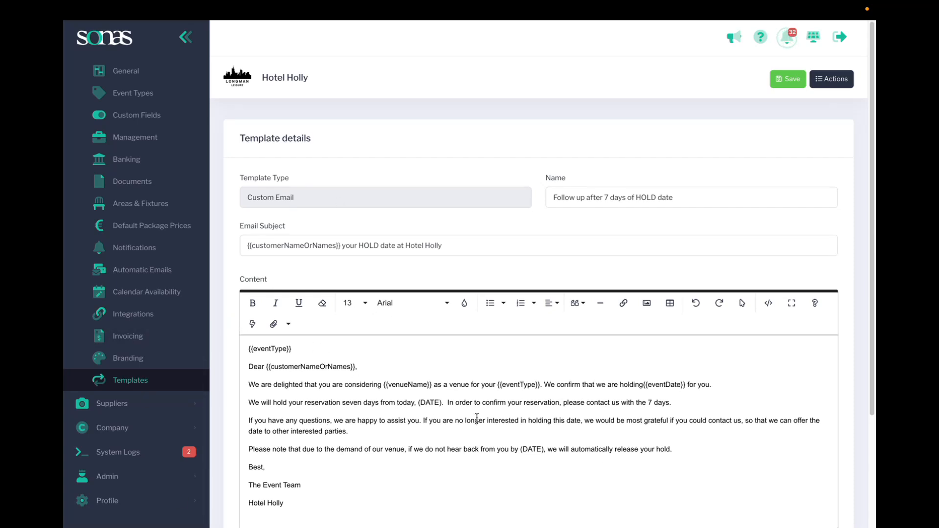
click(252, 325)
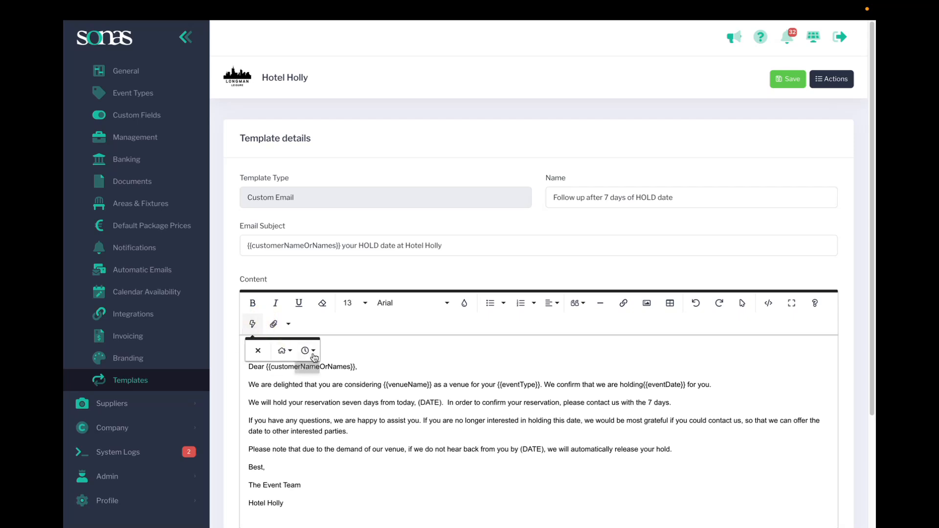
click(283, 351)
click(301, 354)
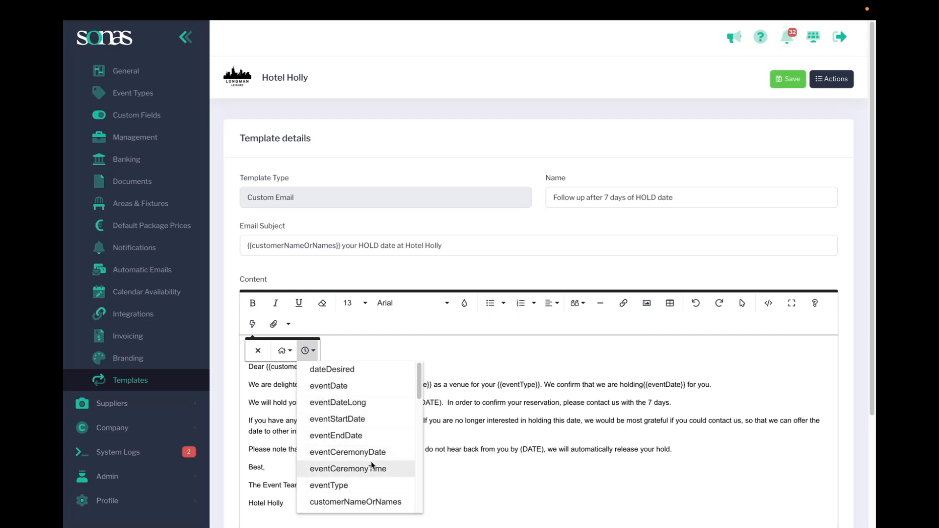
click(504, 477)
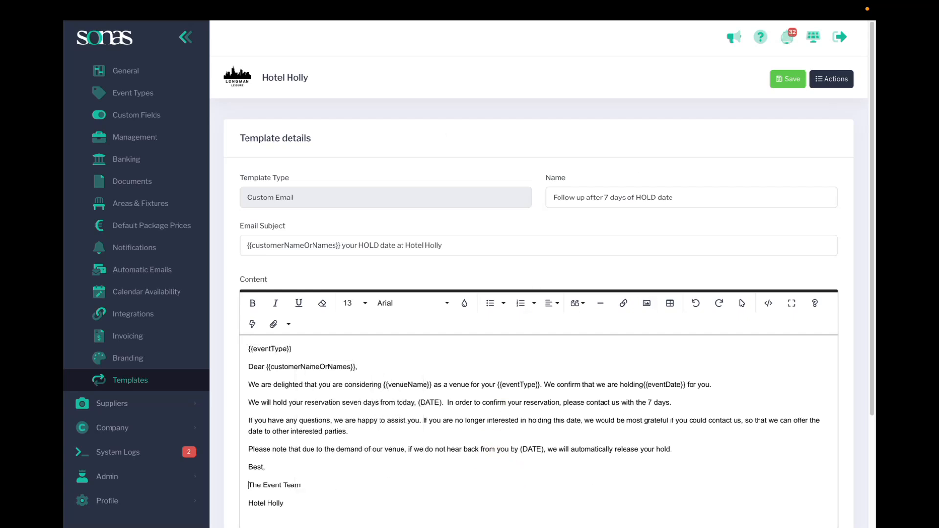
Save the HOLD date follow-up template and start a new automatic email for the venue.
click(786, 80)
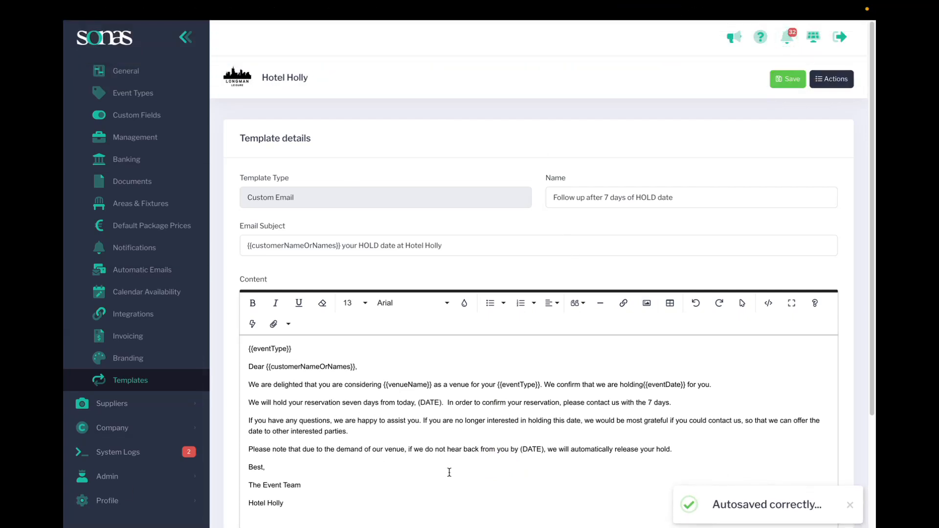
click(147, 271)
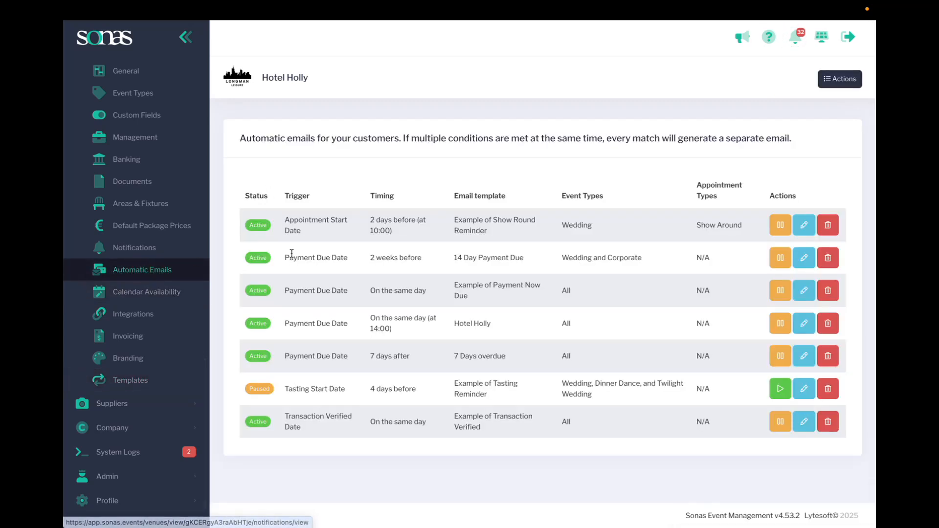
click(836, 85)
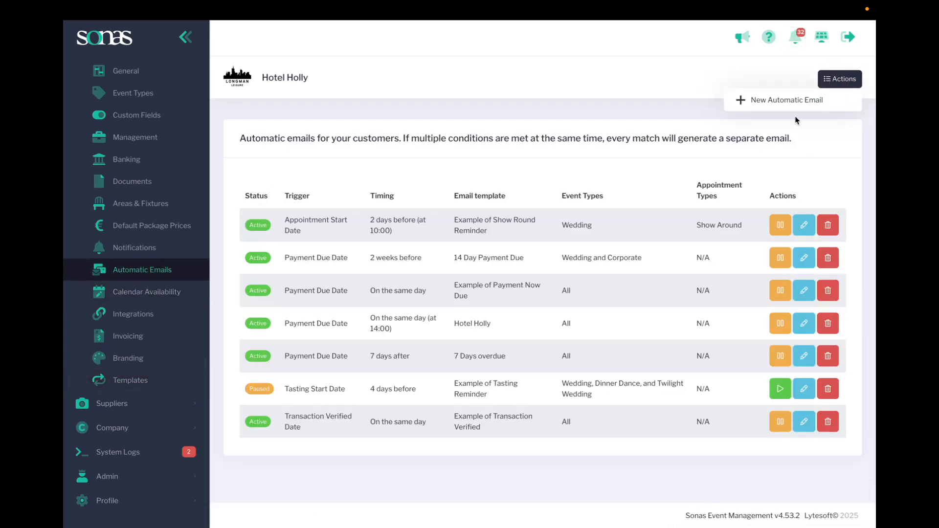
click(792, 97)
Set the automatic email's trigger to Appointment Start Date and its timing to 3 days before.
click(283, 216)
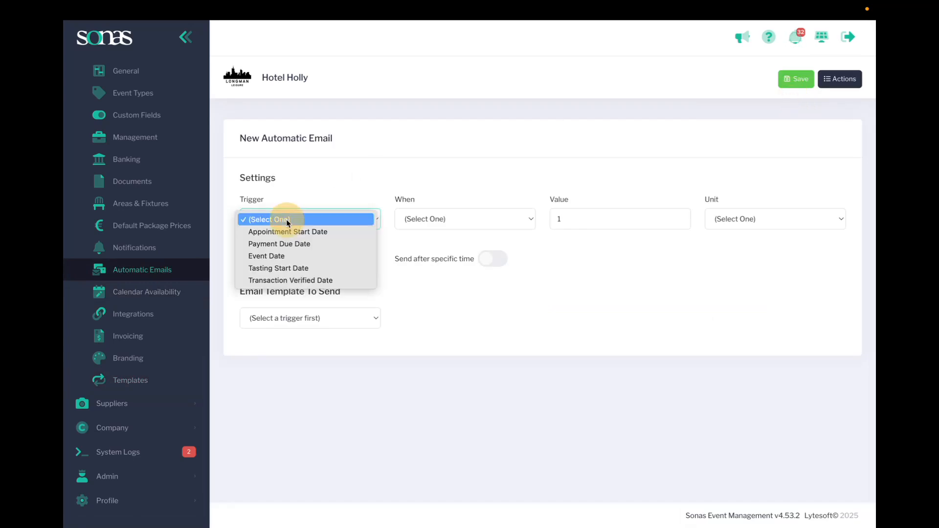
click(292, 231)
click(439, 224)
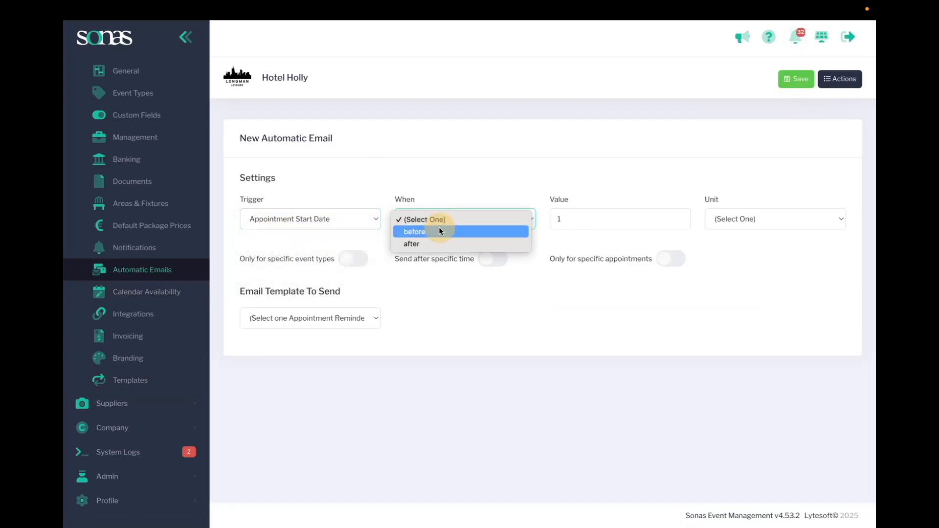
click(438, 227)
drag(578, 224, 534, 211)
text(3)
click(742, 219)
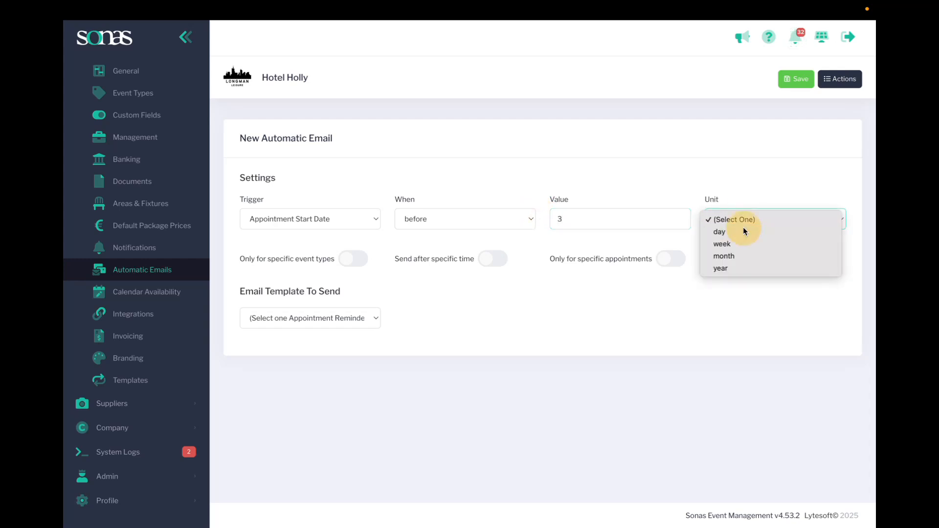
click(743, 230)
Restrict the automatic email to the Wedding event type and have it sent after the specific time 09:18.
click(348, 259)
click(309, 290)
click(287, 317)
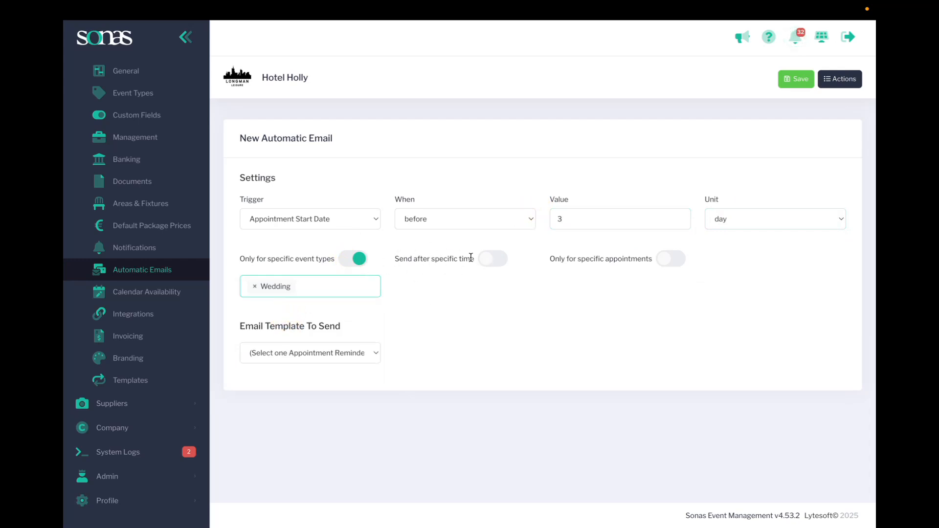
click(490, 259)
click(485, 288)
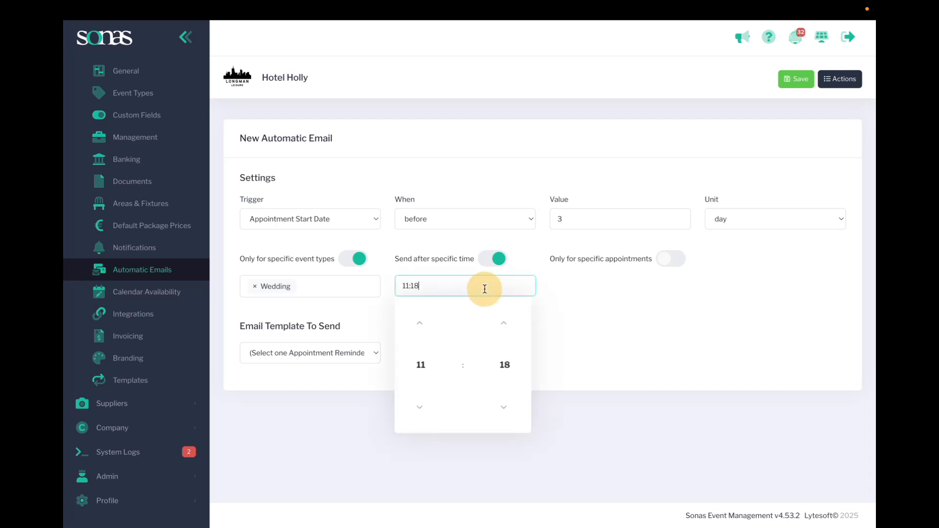
click(424, 367)
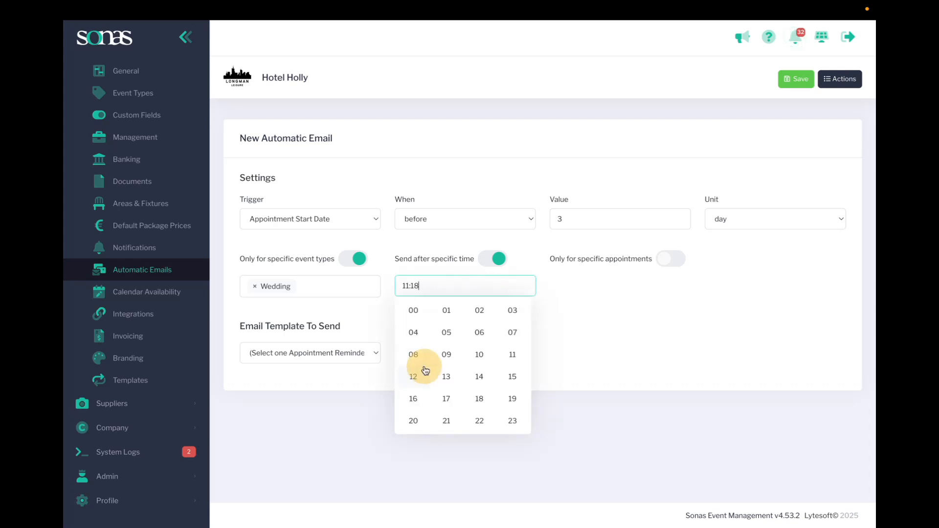
click(446, 356)
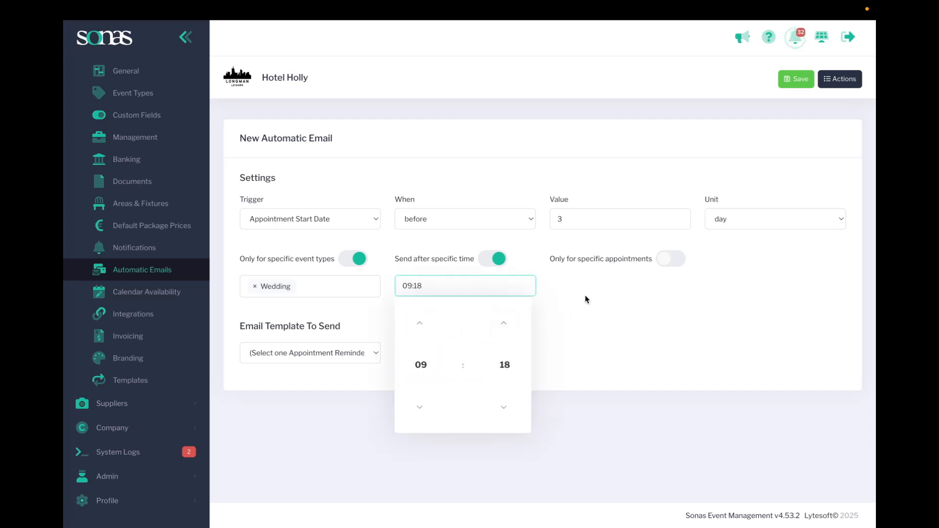
Restrict the automatic email to Show Around appointments and choose the "Example of Show Round Reminder" template.
click(660, 264)
click(606, 287)
click(595, 318)
click(497, 353)
click(270, 349)
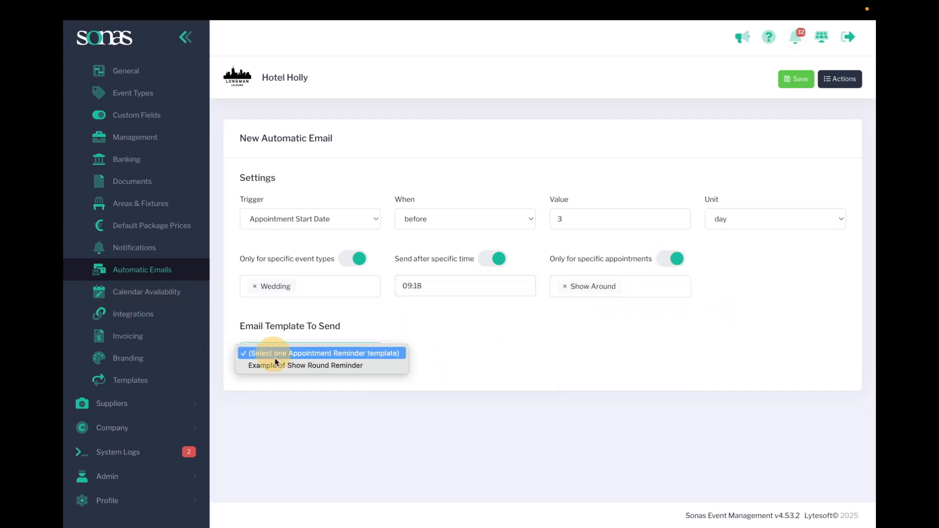
click(272, 362)
Save the new automatic email and pause the resulting 3-days-before appointment reminder in the automatic emails list.
click(795, 79)
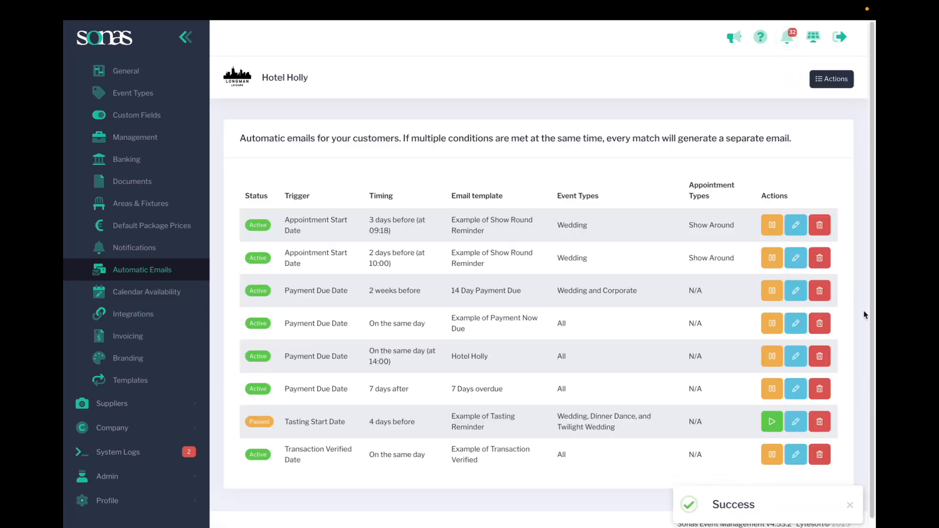
click(776, 224)
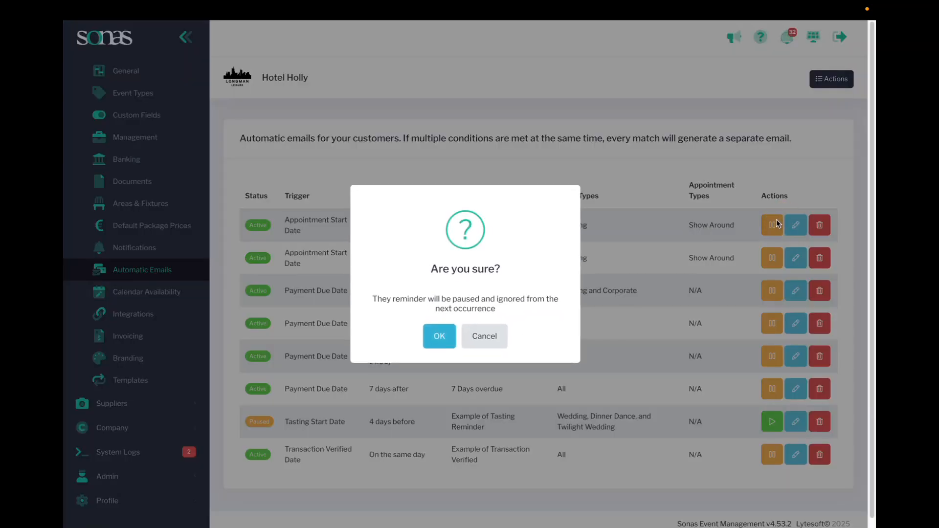
click(440, 336)
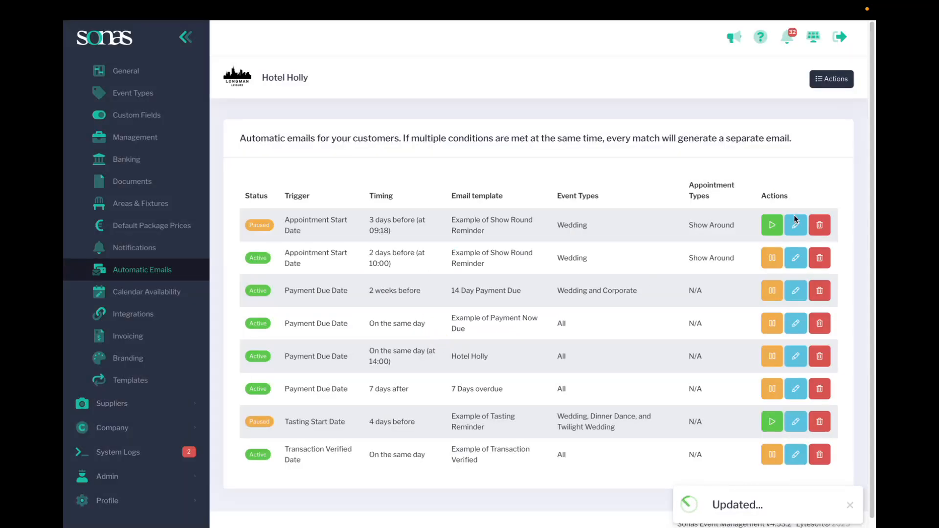